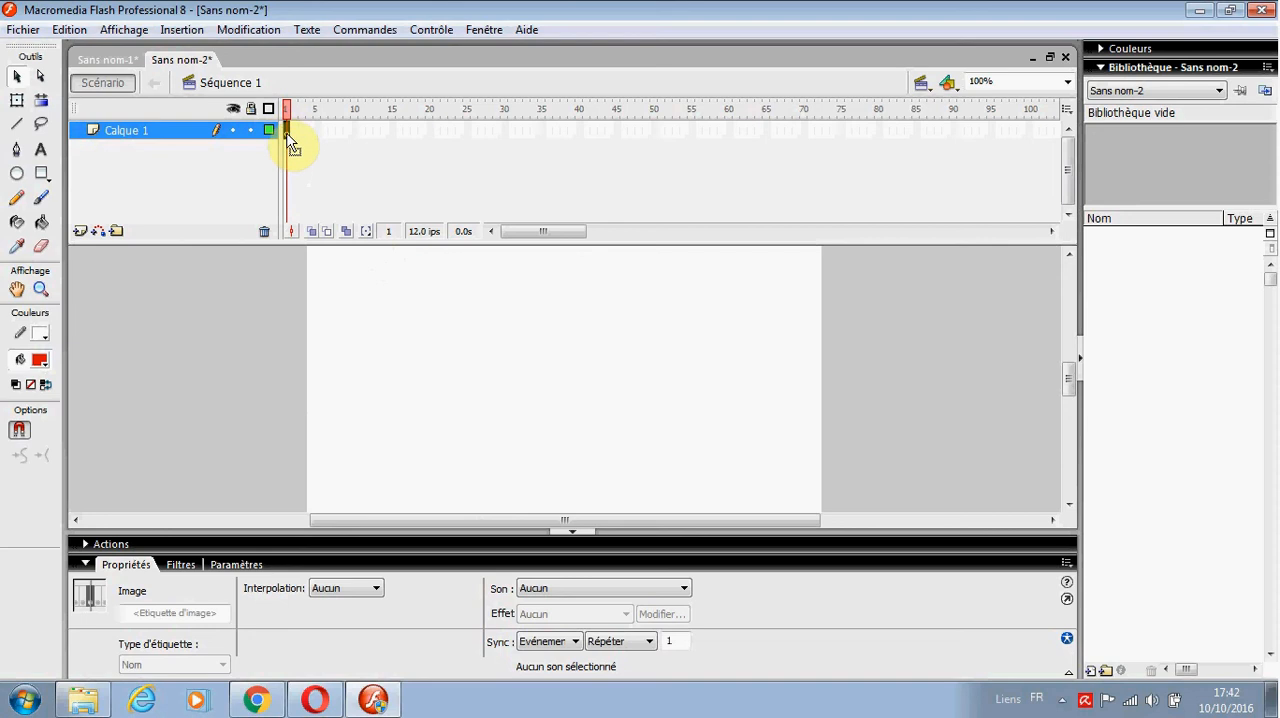
Step: Draw a small red circle on frame 1 of Calque 1 and insert a blank keyframe at frame 40
{"action": "left_click", "coordinate": [16, 175]}
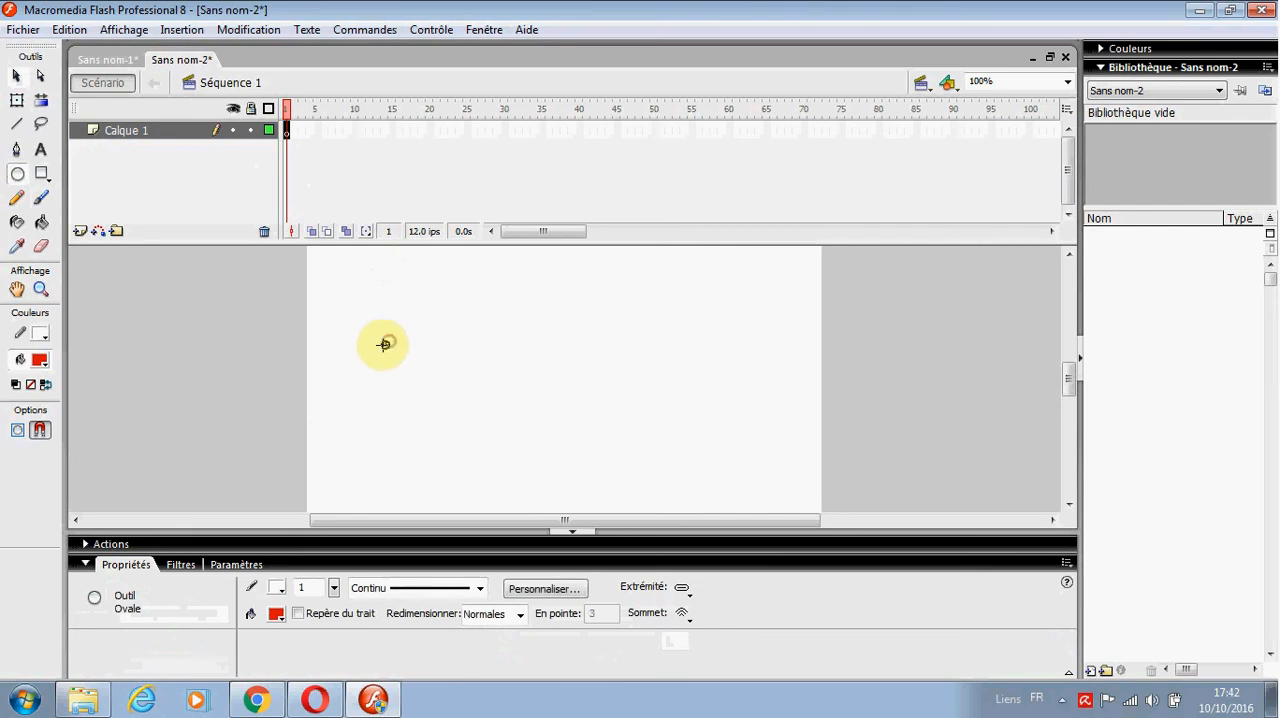
{"action": "left_click_drag", "start_coordinate": [372, 356], "coordinate": [373, 357]}
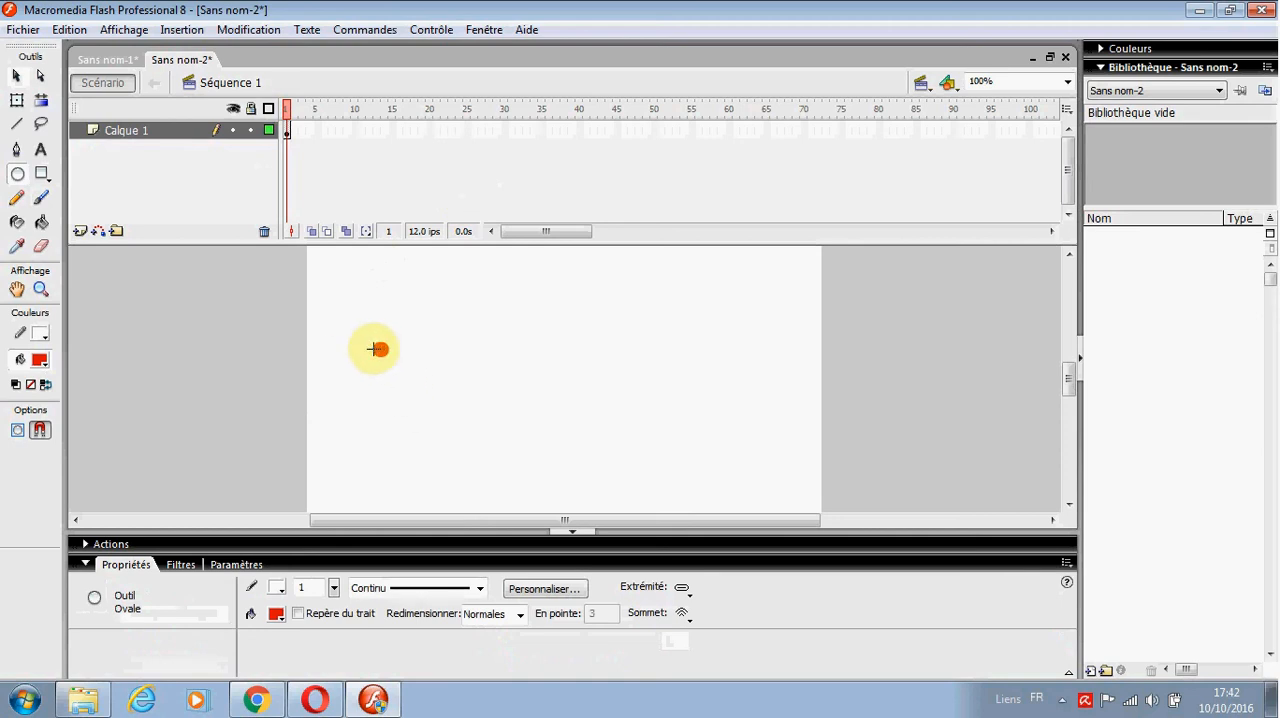
{"action": "left_click", "coordinate": [579, 131]}
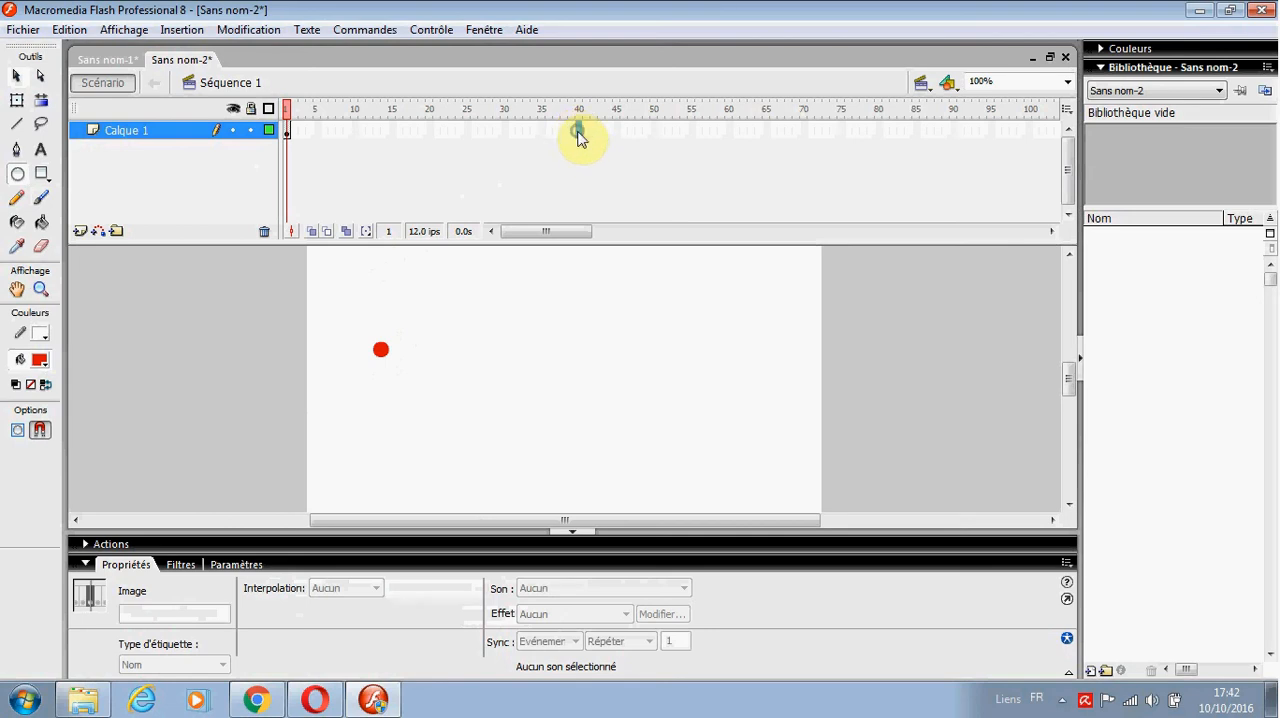
{"action": "right_click", "coordinate": [576, 129]}
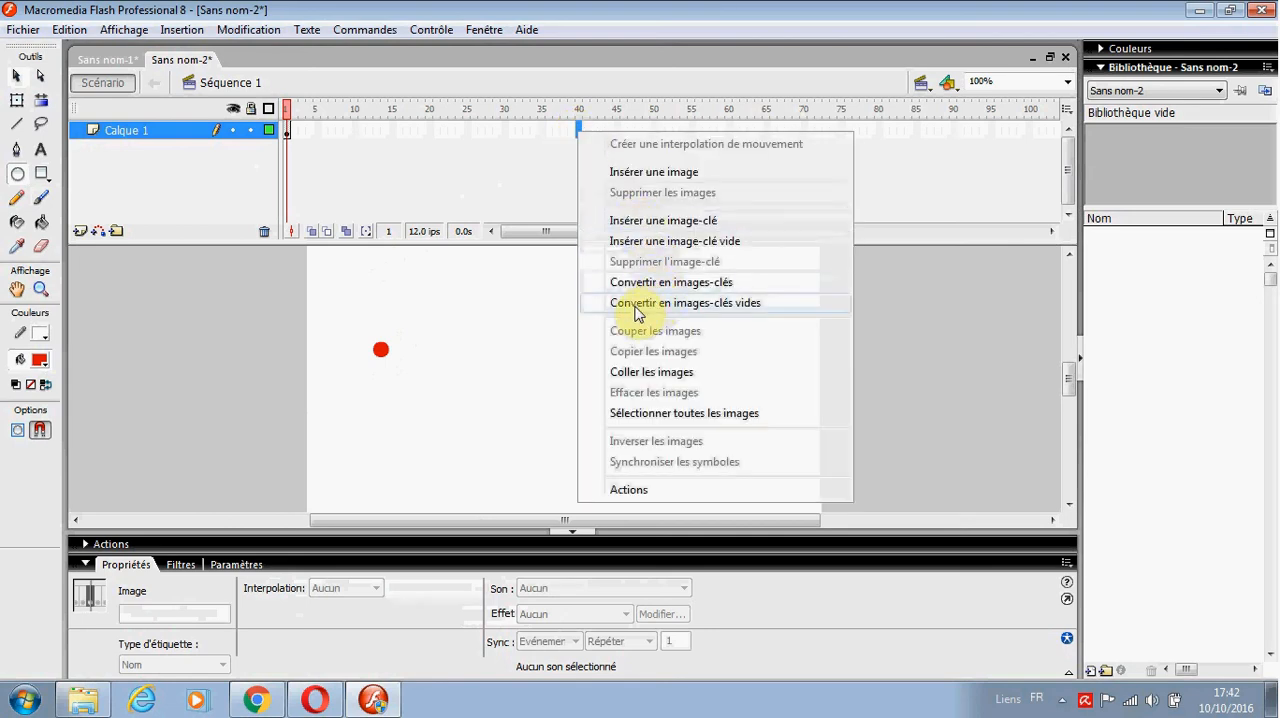
{"action": "left_click", "coordinate": [678, 245]}
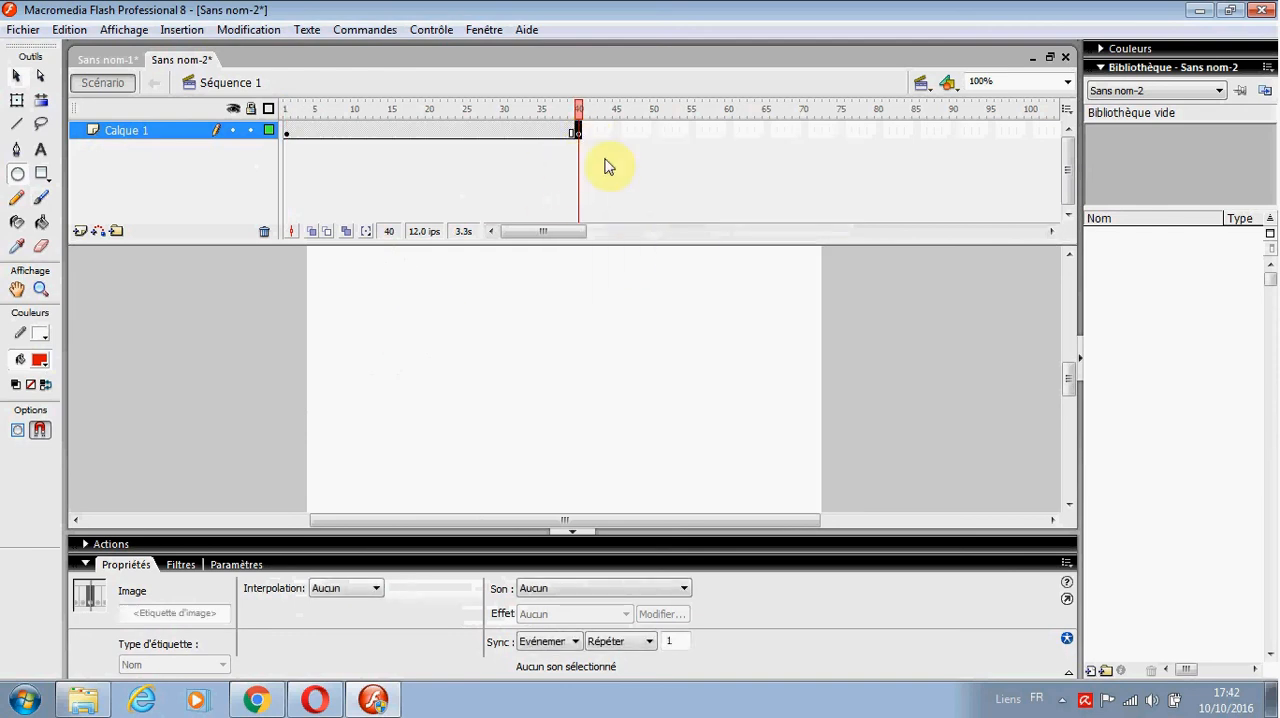
Step: Draw a large red vertical oval with the Oval tool on frame 40, around the small circle's position near the stage's left edge
{"action": "left_click", "coordinate": [285, 134]}
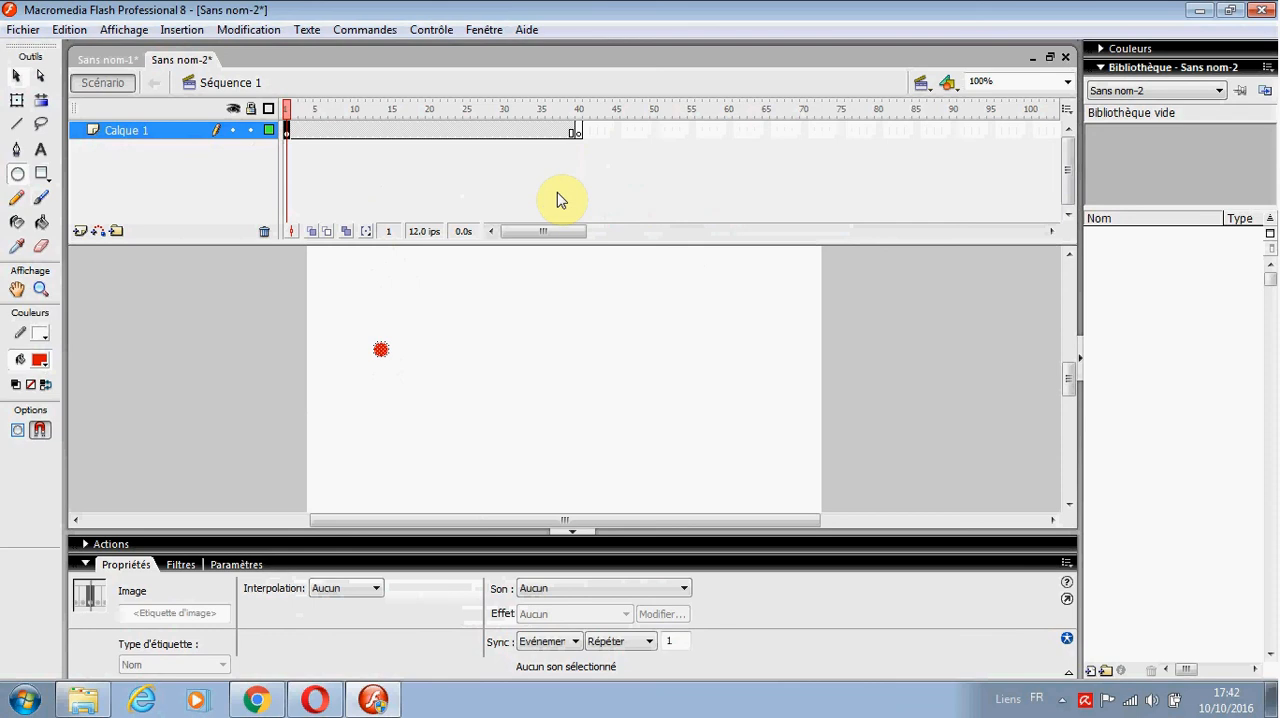
{"action": "left_click", "coordinate": [578, 133]}
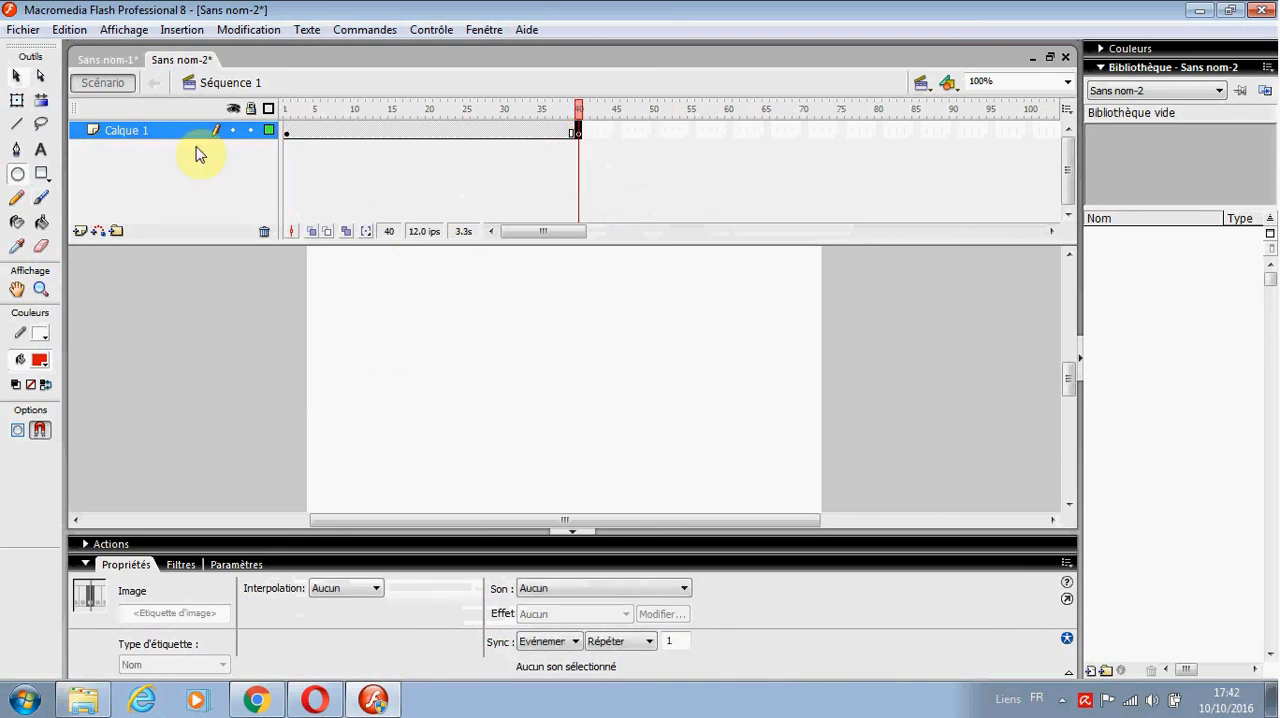
{"action": "left_click", "coordinate": [17, 173]}
{"action": "left_click", "coordinate": [286, 134]}
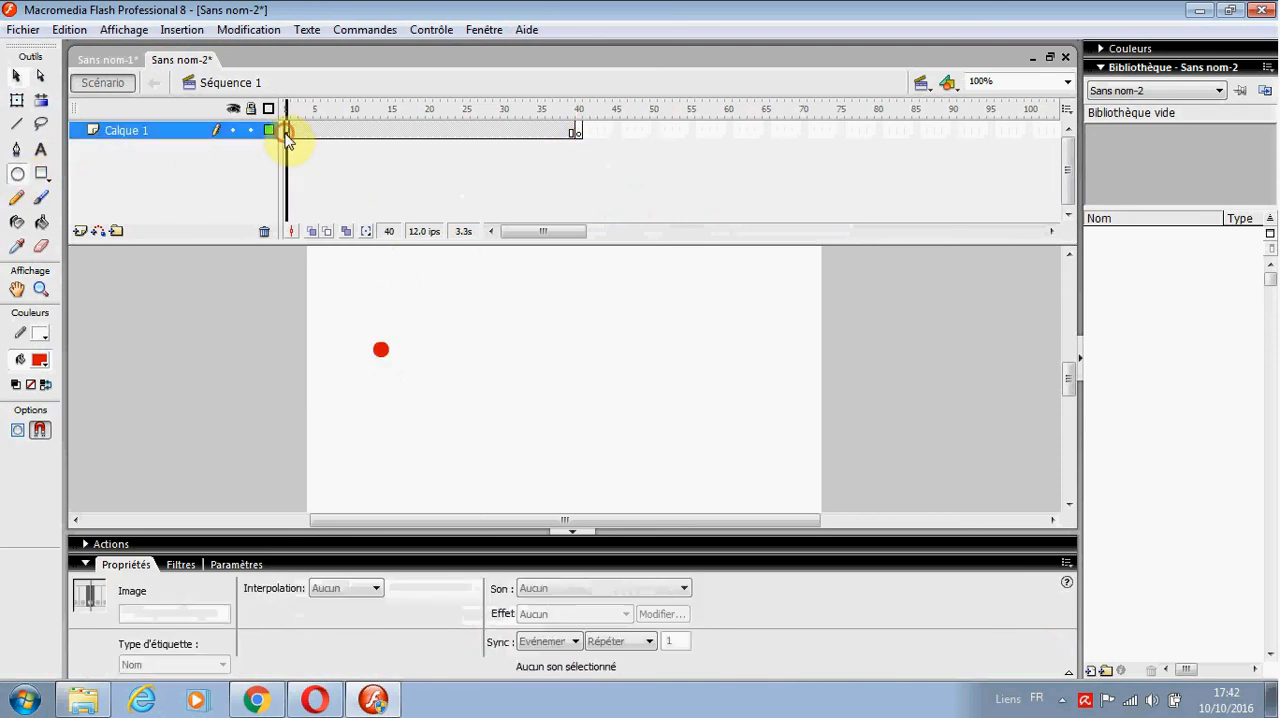
{"action": "left_click", "coordinate": [578, 137]}
{"action": "left_click_drag", "start_coordinate": [423, 281], "coordinate": [309, 443]}
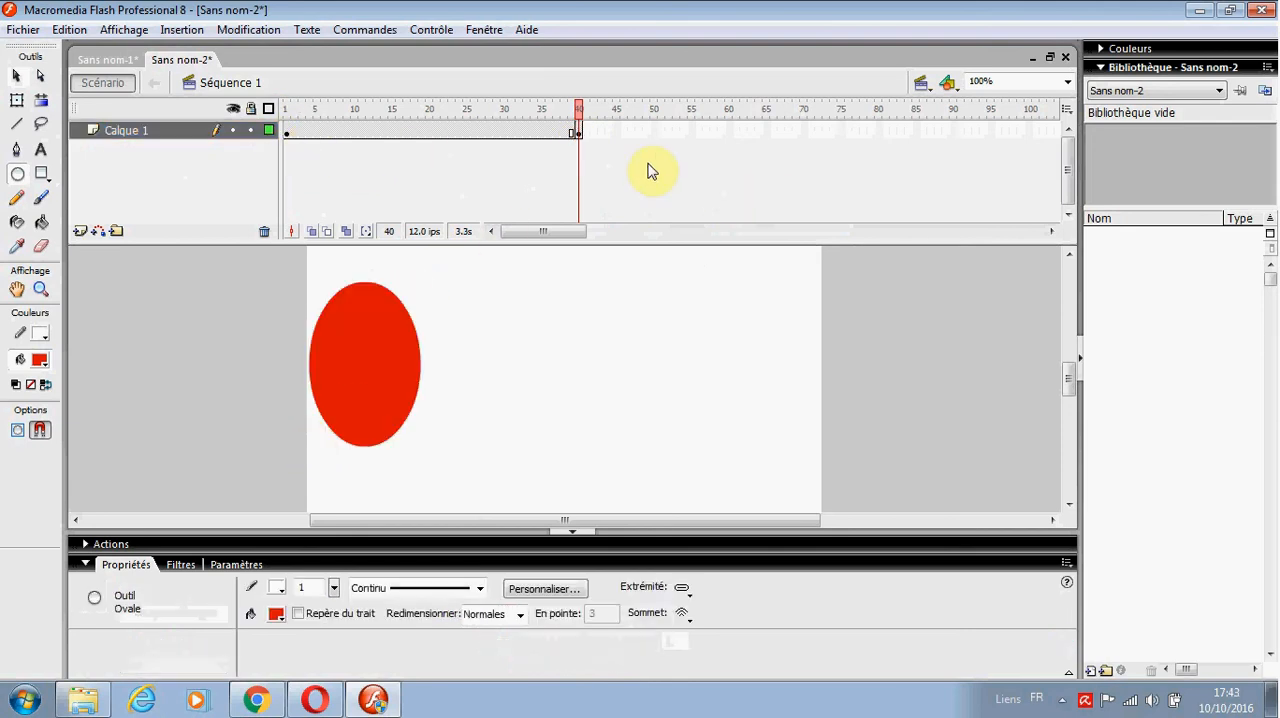
Step: Apply a shape tween (Forme) to Calque 1 starting from frame 1
{"action": "left_click", "coordinate": [286, 133]}
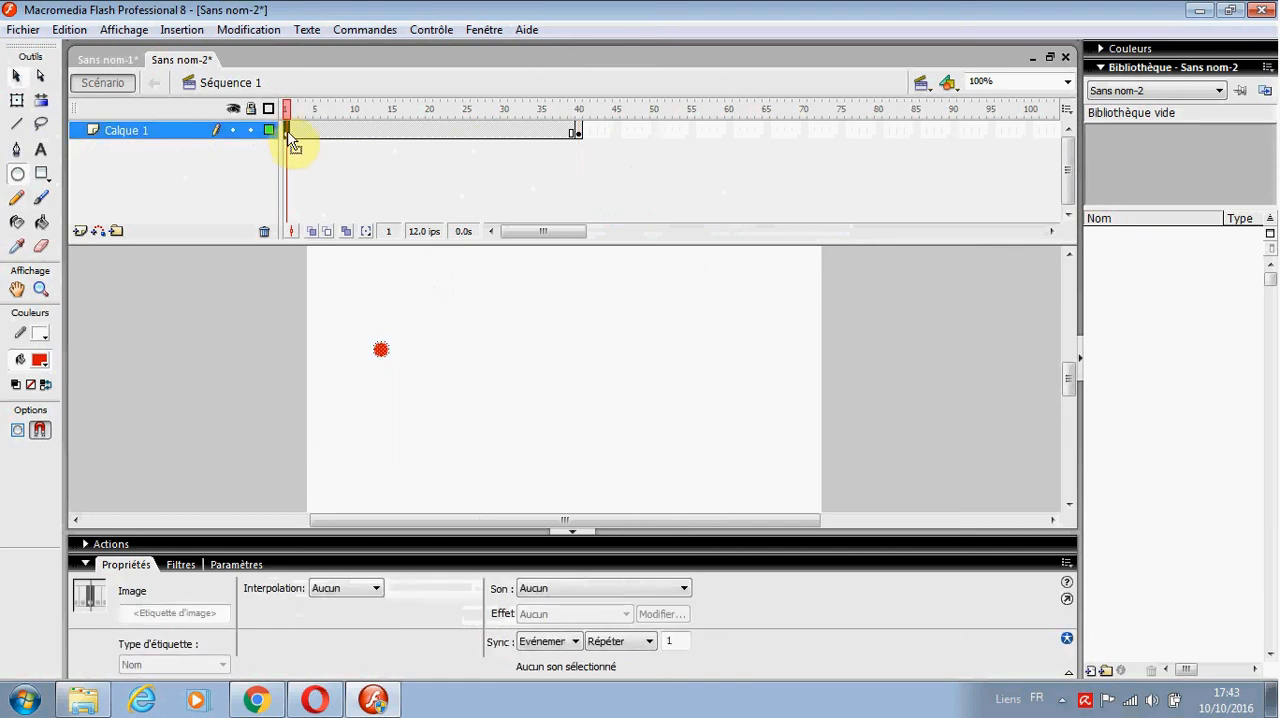
{"action": "left_click", "coordinate": [350, 591]}
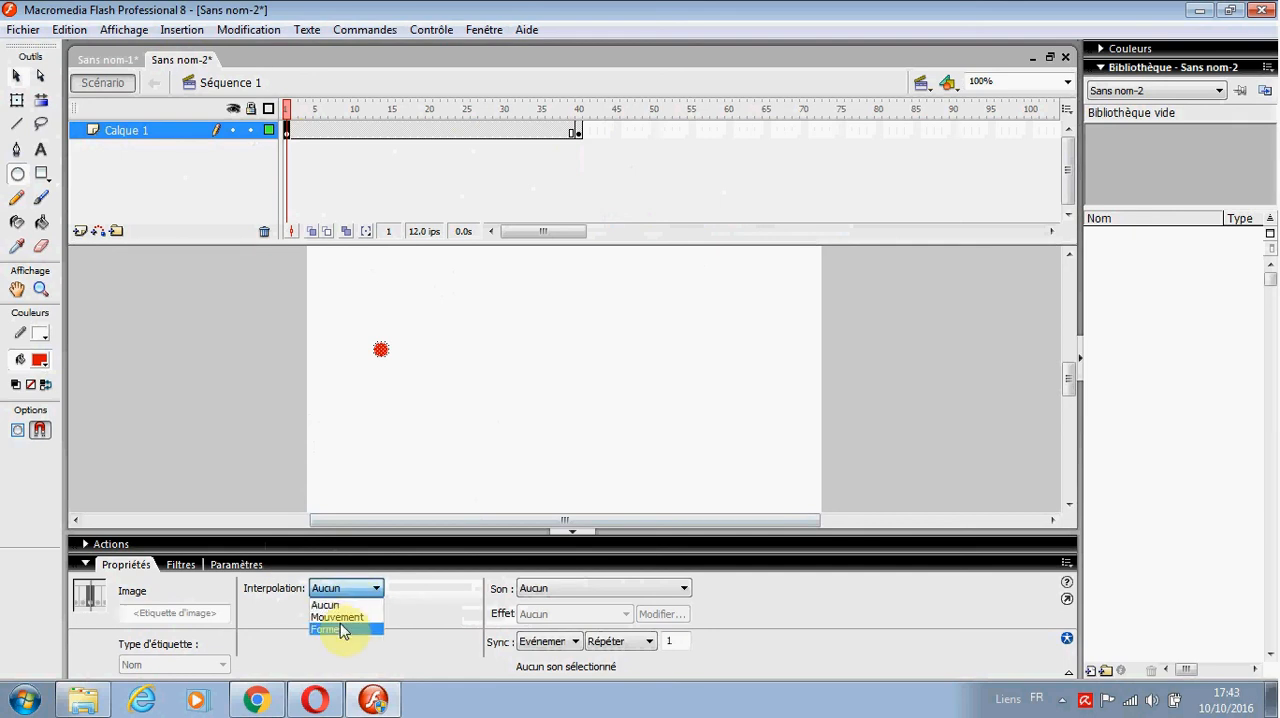
{"action": "left_click", "coordinate": [334, 630]}
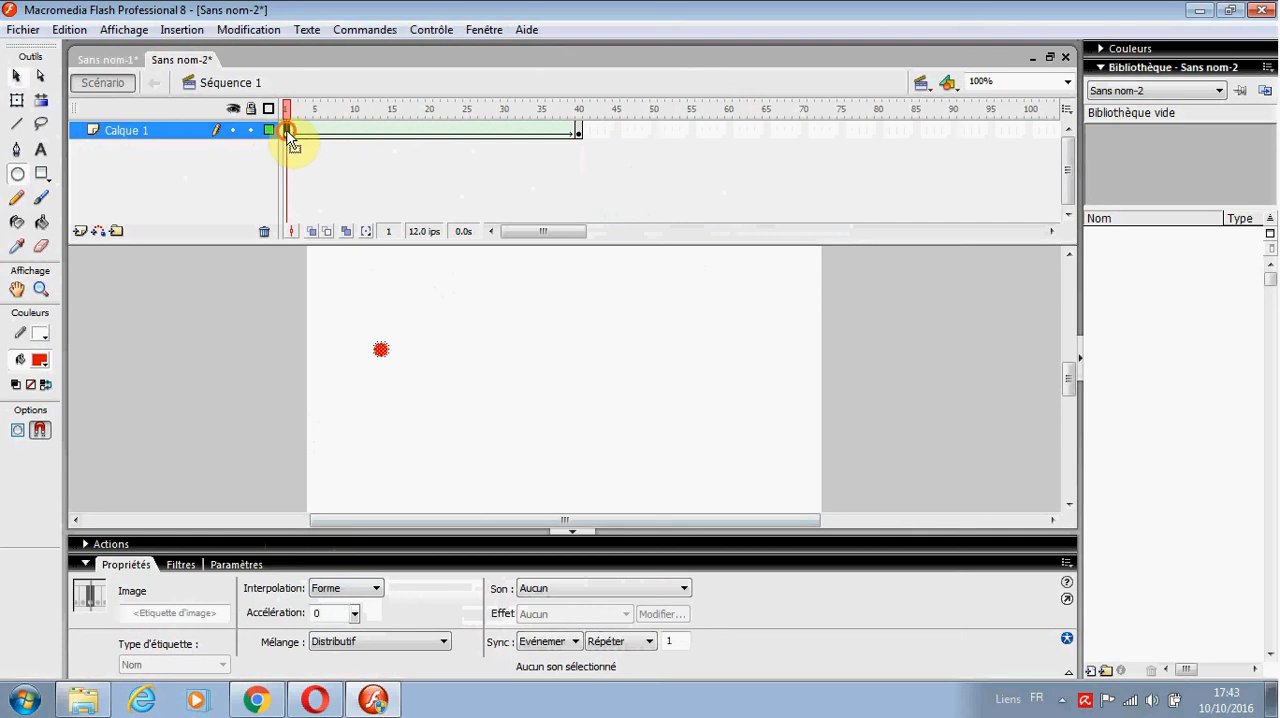
Step: Play the shape tween and examine how the circle grows at several frames between 1 and 40
{"action": "key", "text": "Return"}
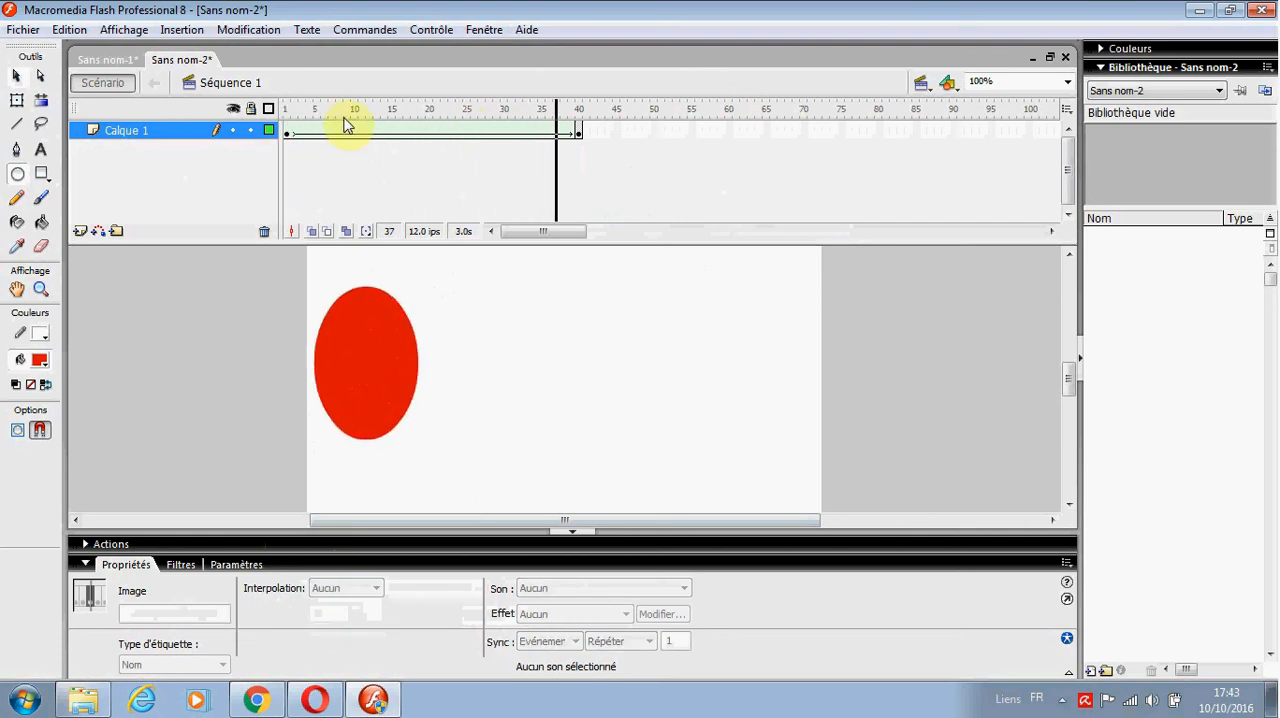
{"action": "left_click", "coordinate": [288, 132]}
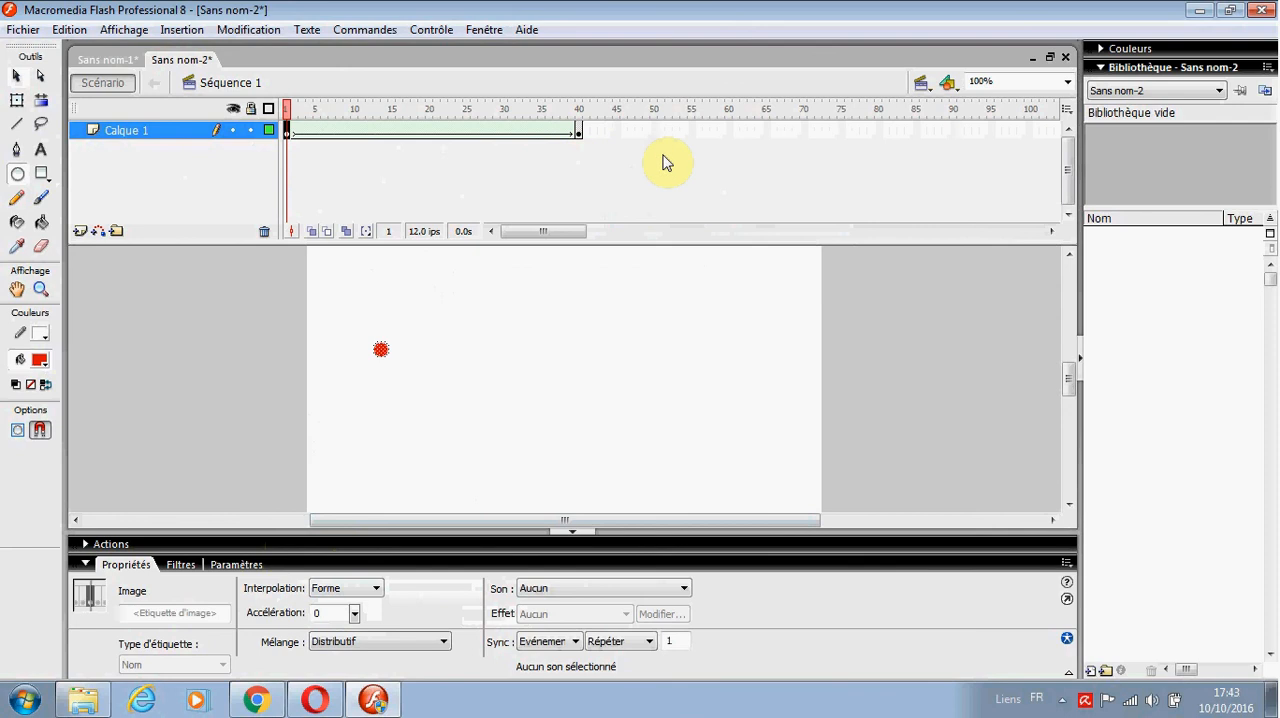
{"action": "left_click", "coordinate": [577, 132]}
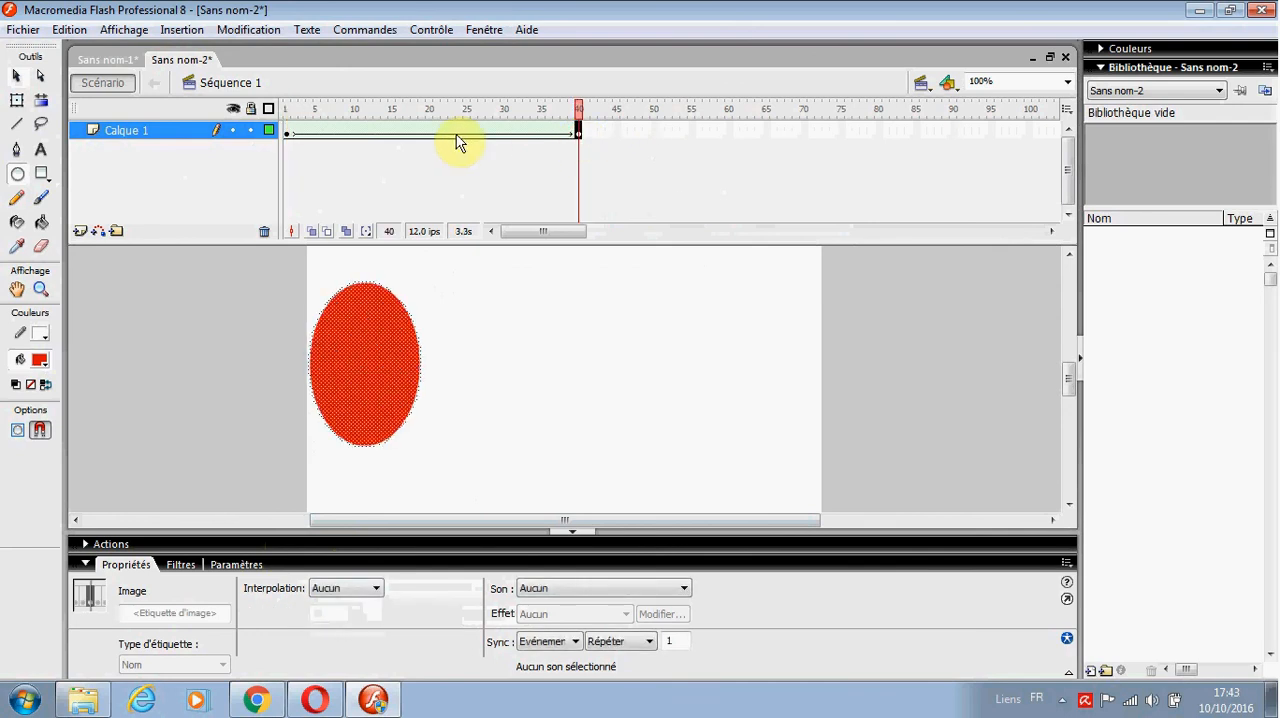
{"action": "left_click", "coordinate": [287, 132]}
{"action": "left_click", "coordinate": [316, 132]}
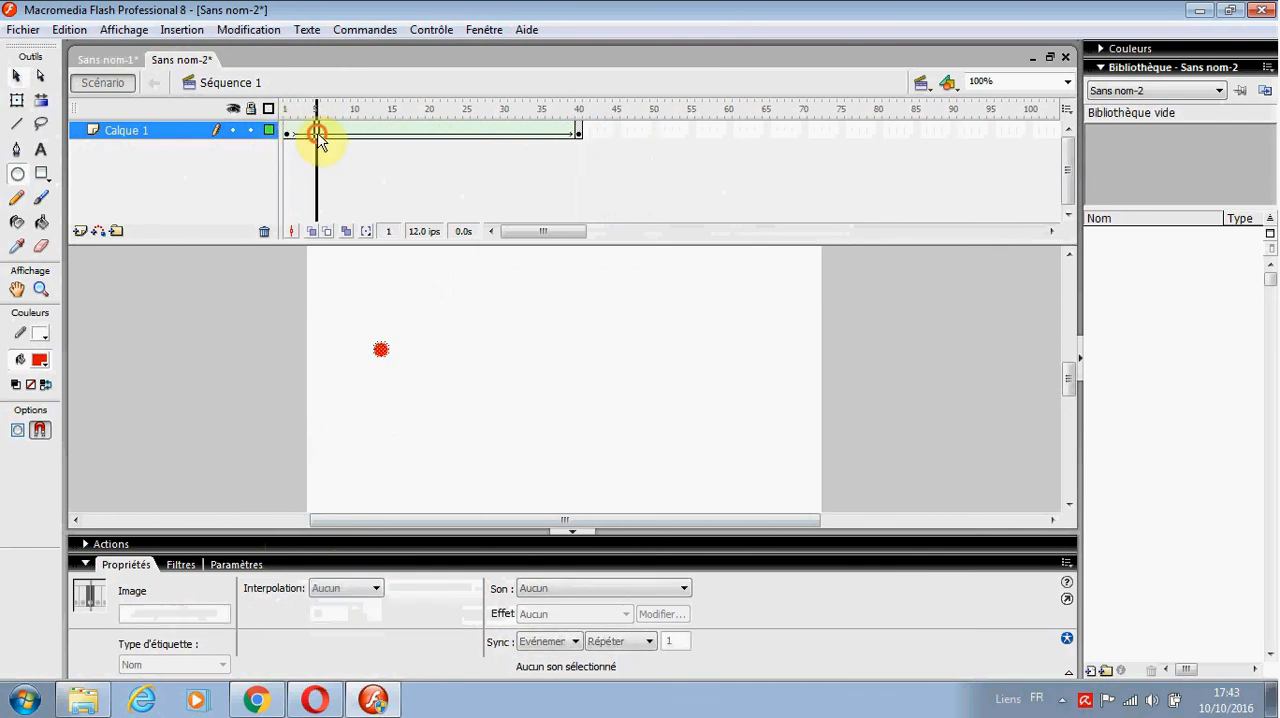
{"action": "left_click", "coordinate": [437, 132]}
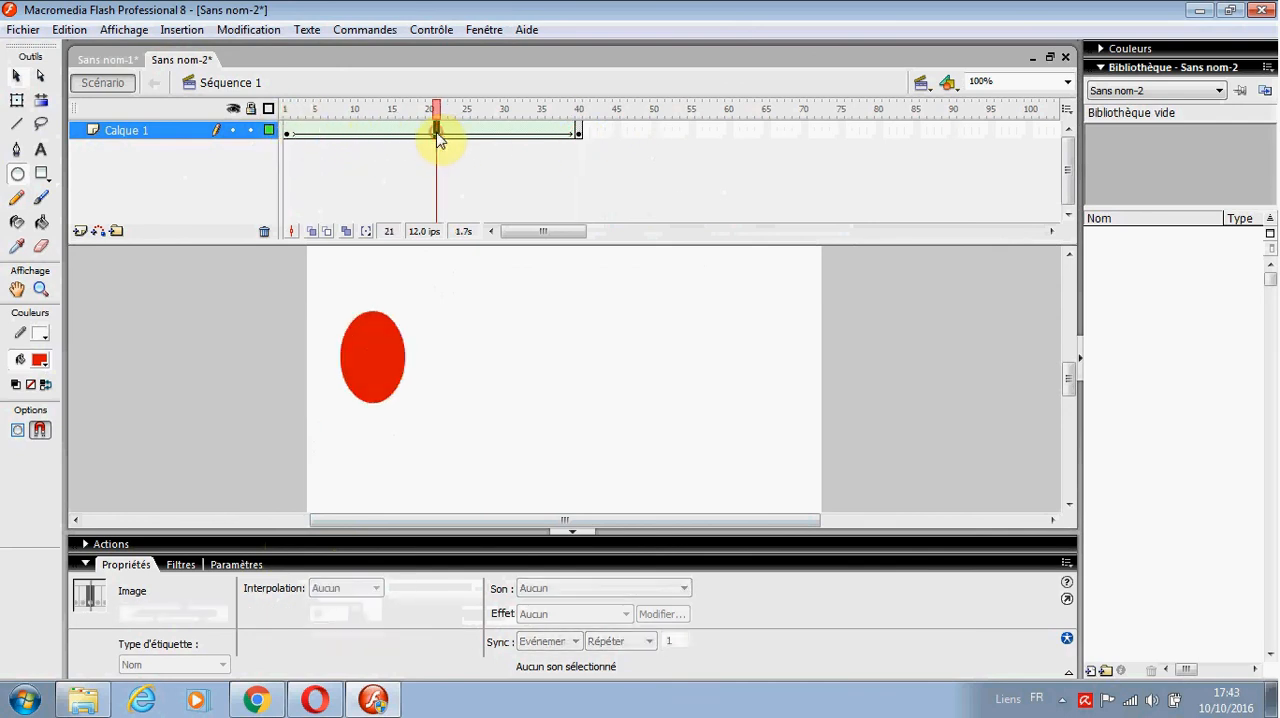
{"action": "left_click", "coordinate": [505, 132]}
{"action": "left_click", "coordinate": [578, 133]}
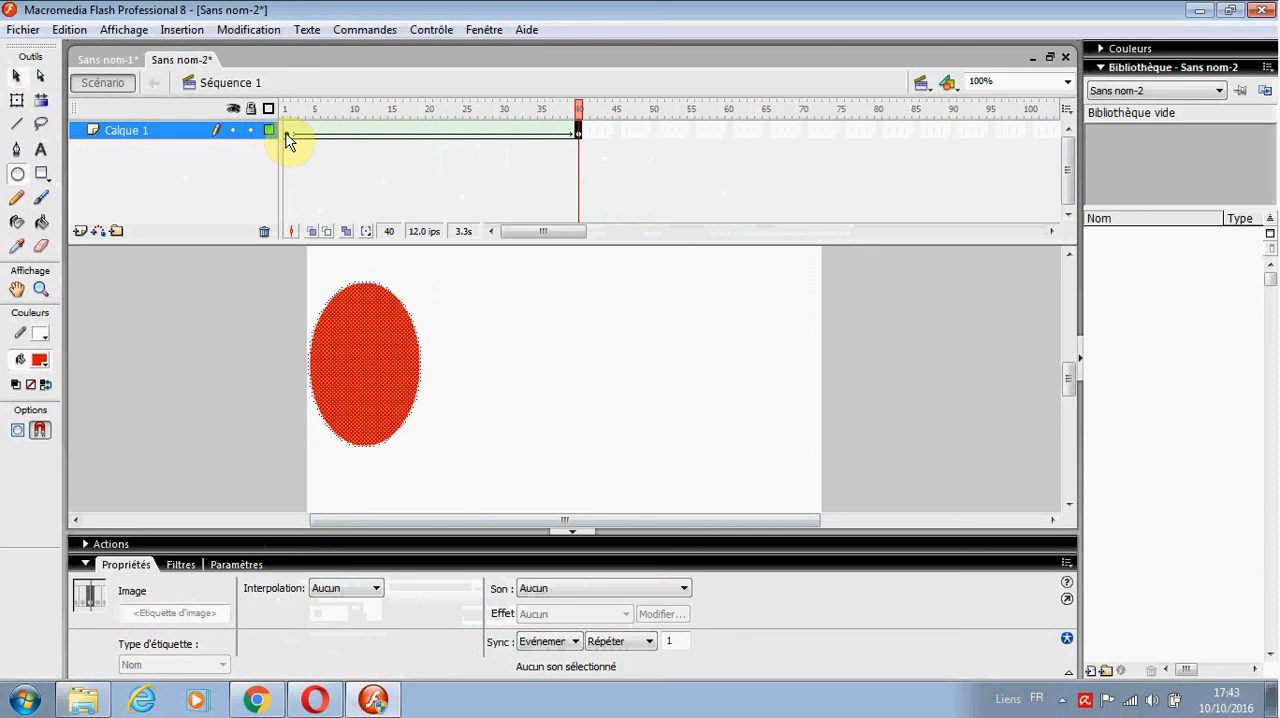
Step: Insert a new layer above Calque 1 and select its first frame
{"action": "right_click", "coordinate": [163, 137]}
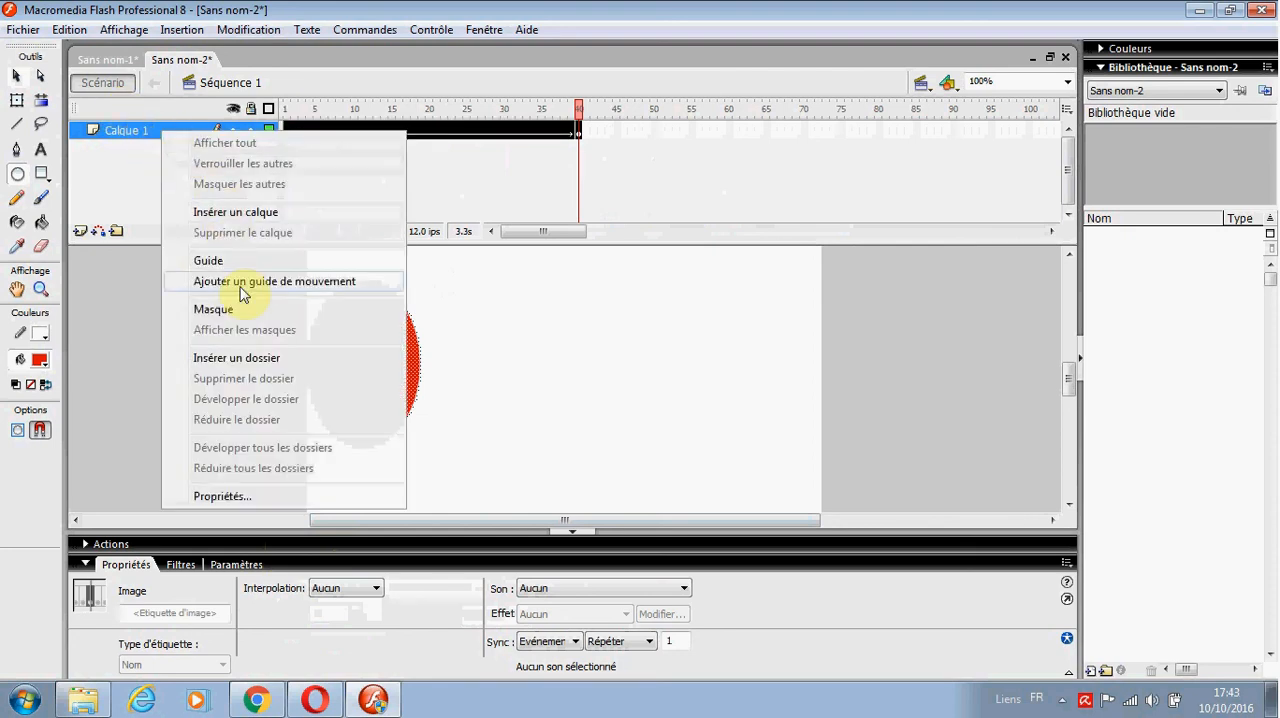
{"action": "left_click", "coordinate": [226, 212]}
{"action": "left_click", "coordinate": [287, 132]}
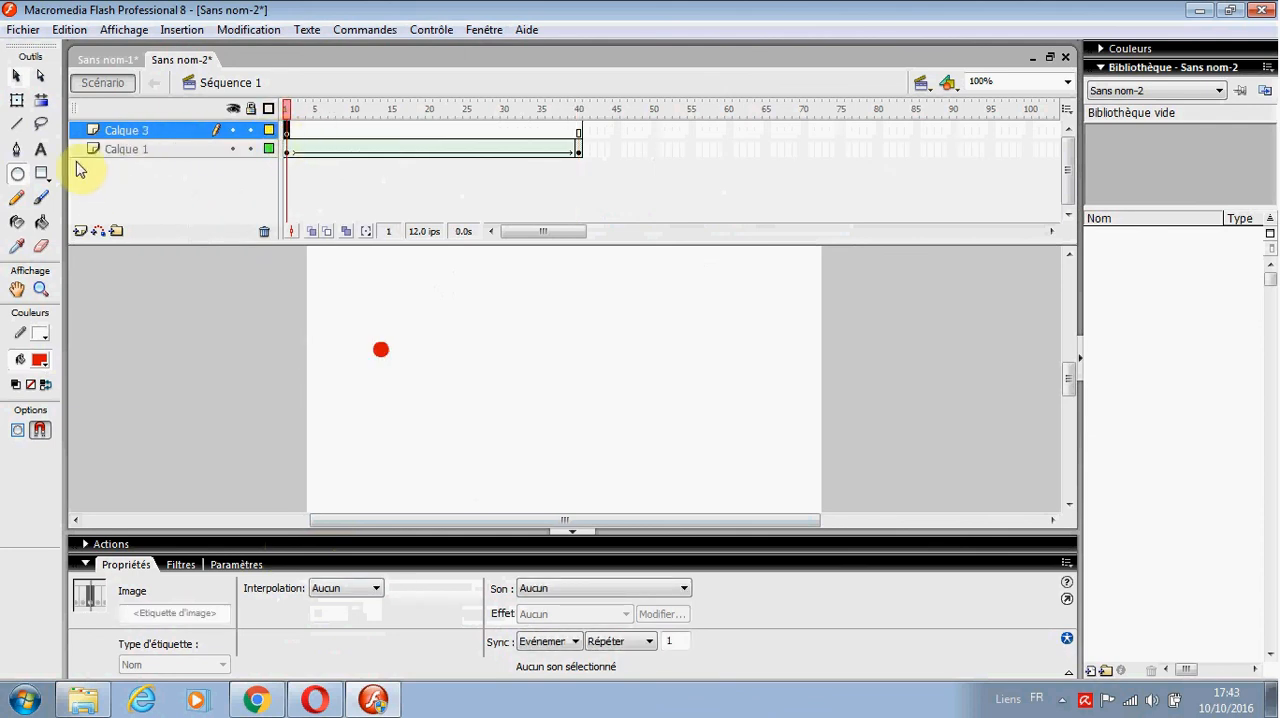
Step: Add the static text "Informatique" on frame 1 of Calque 3, near the stage's lower-right corner
{"action": "left_click", "coordinate": [40, 149]}
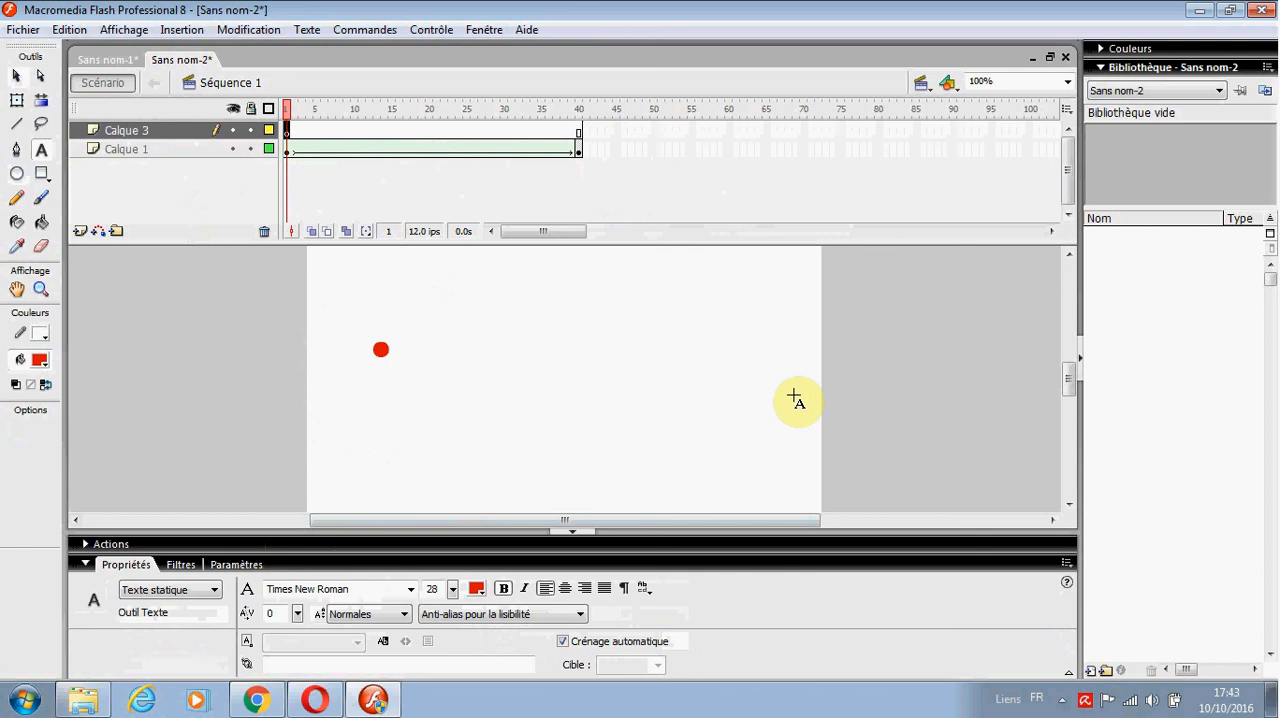
{"action": "left_click", "coordinate": [733, 458]}
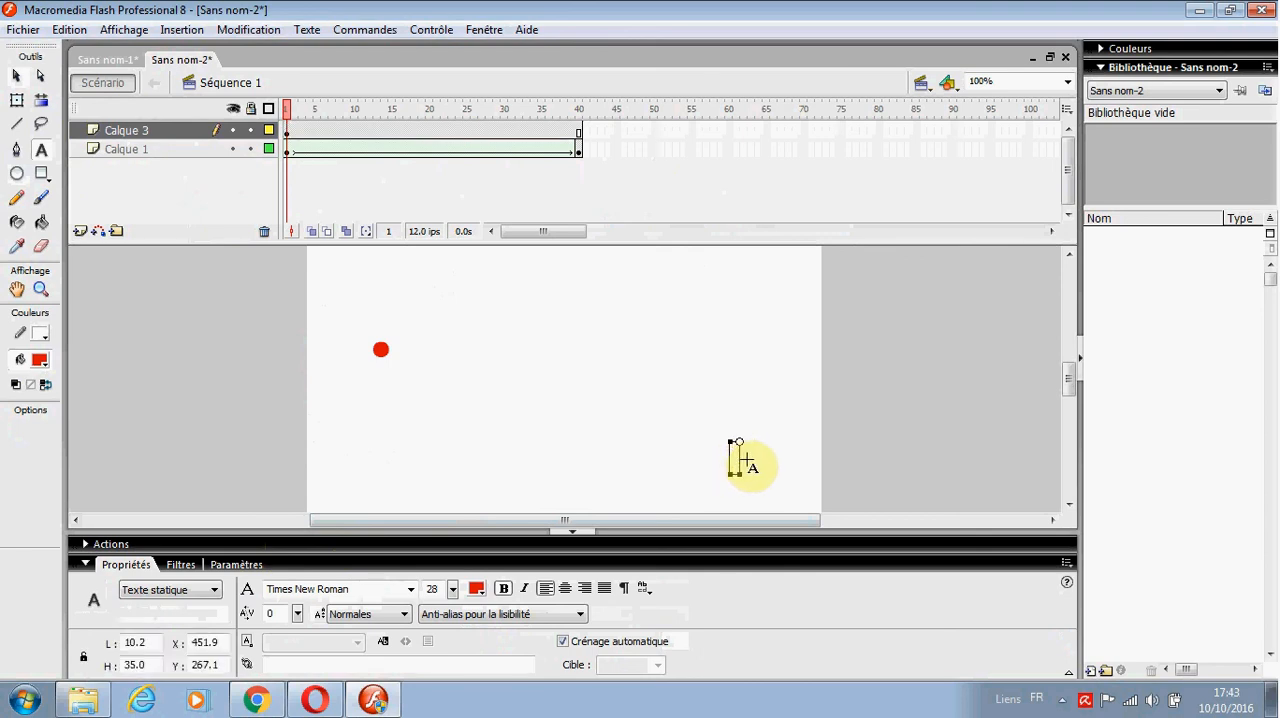
{"action": "type", "text": "In"}
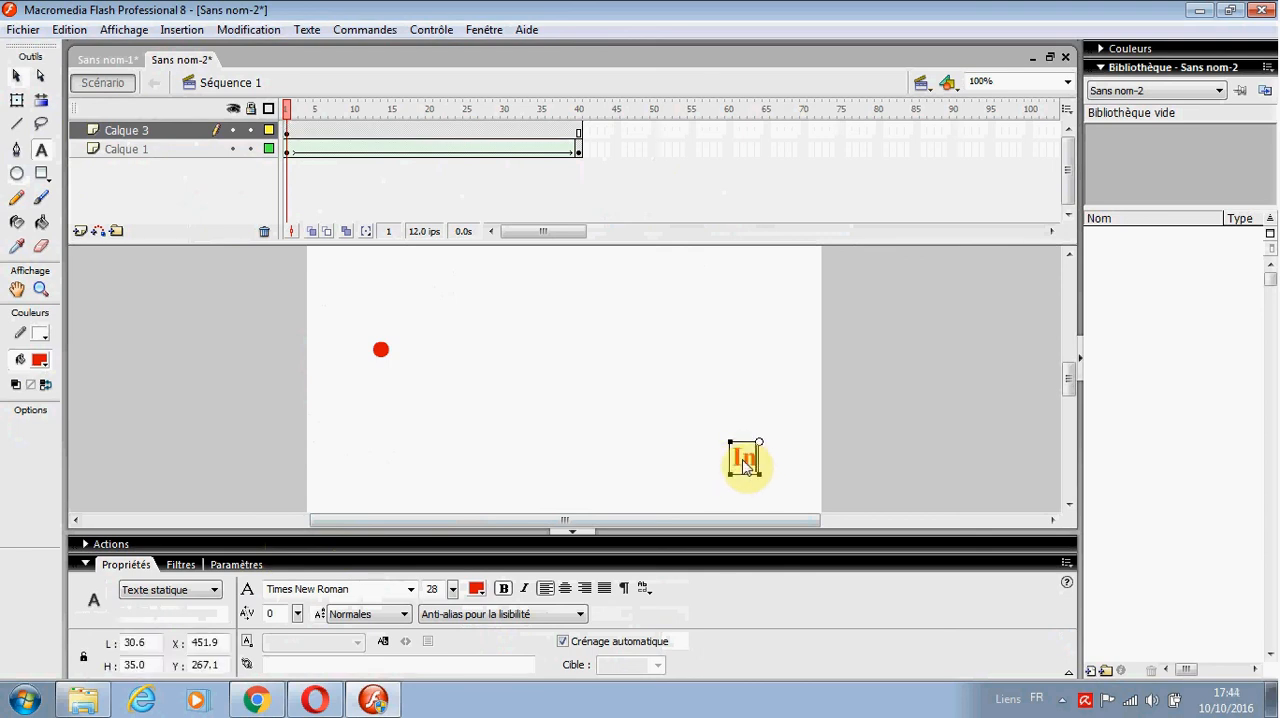
{"action": "type", "text": "formatique"}
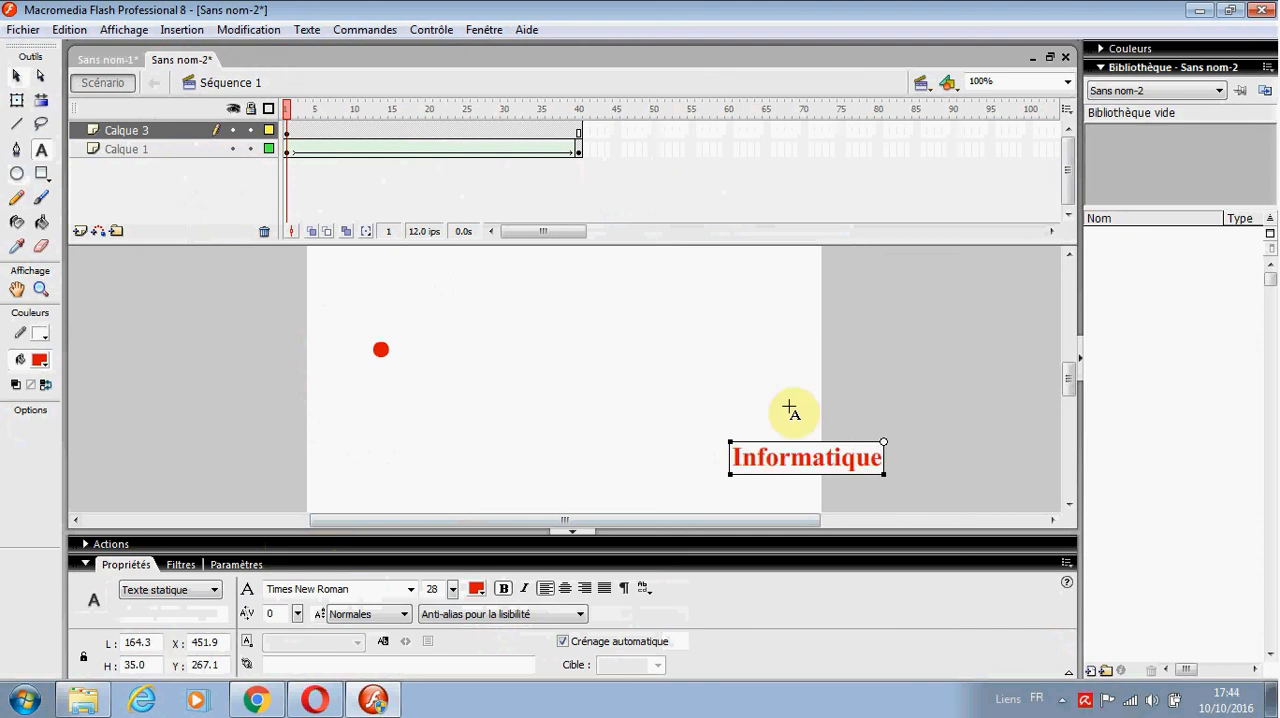
Step: Move the "Informatique" text left and slightly down to about X 369, Y 279, so it lies fully inside the stage
{"action": "left_click", "coordinate": [16, 100]}
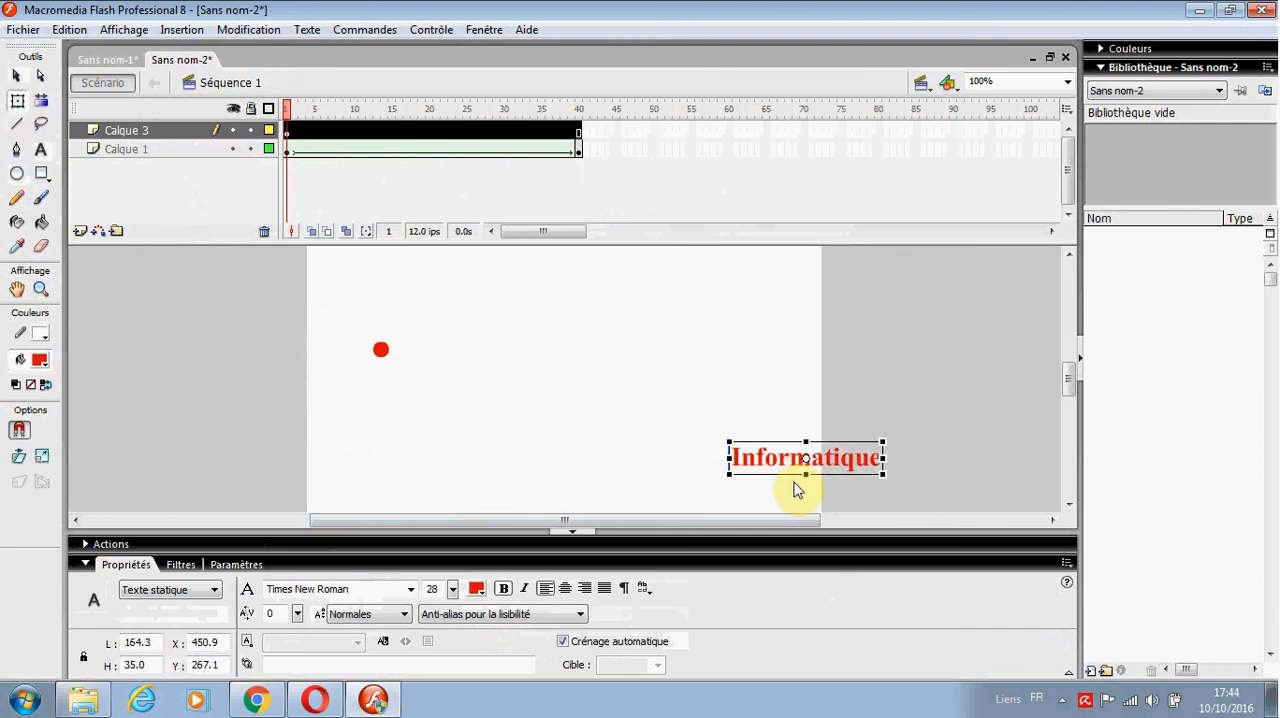
{"action": "key", "text": "Left"}
{"action": "key", "text": "Left"}
{"action": "key", "text": "Left"}
{"action": "key", "text": "Left"}
{"action": "key", "text": "Left"}
{"action": "key", "text": "Left"}
{"action": "key", "text": "Left"}
{"action": "key", "text": "Left"}
{"action": "key", "text": "Left"}
{"action": "key", "text": "Left"}
{"action": "key", "text": "Left"}
{"action": "key", "text": "Left"}
{"action": "key", "text": "Left"}
{"action": "key", "text": "Left"}
{"action": "key", "text": "Left"}
{"action": "key", "text": "Left"}
{"action": "key", "text": "Left"}
{"action": "key", "text": "Left"}
{"action": "key", "text": "Left"}
{"action": "key", "text": "Left"}
{"action": "key", "text": "Left"}
{"action": "key", "text": "Left"}
{"action": "key", "text": "Left"}
{"action": "key", "text": "Left"}
{"action": "key", "text": "Left"}
{"action": "key", "text": "Left"}
{"action": "key", "text": "Left"}
{"action": "key", "text": "Left"}
{"action": "key", "text": "Left"}
{"action": "key", "text": "Left"}
{"action": "key", "text": "Left"}
{"action": "key", "text": "Left"}
{"action": "key", "text": "Left"}
{"action": "key", "text": "Left"}
{"action": "key", "text": "Left"}
{"action": "key", "text": "Left"}
{"action": "key", "text": "Left"}
{"action": "key", "text": "Left"}
{"action": "key", "text": "Left"}
{"action": "key", "text": "Left"}
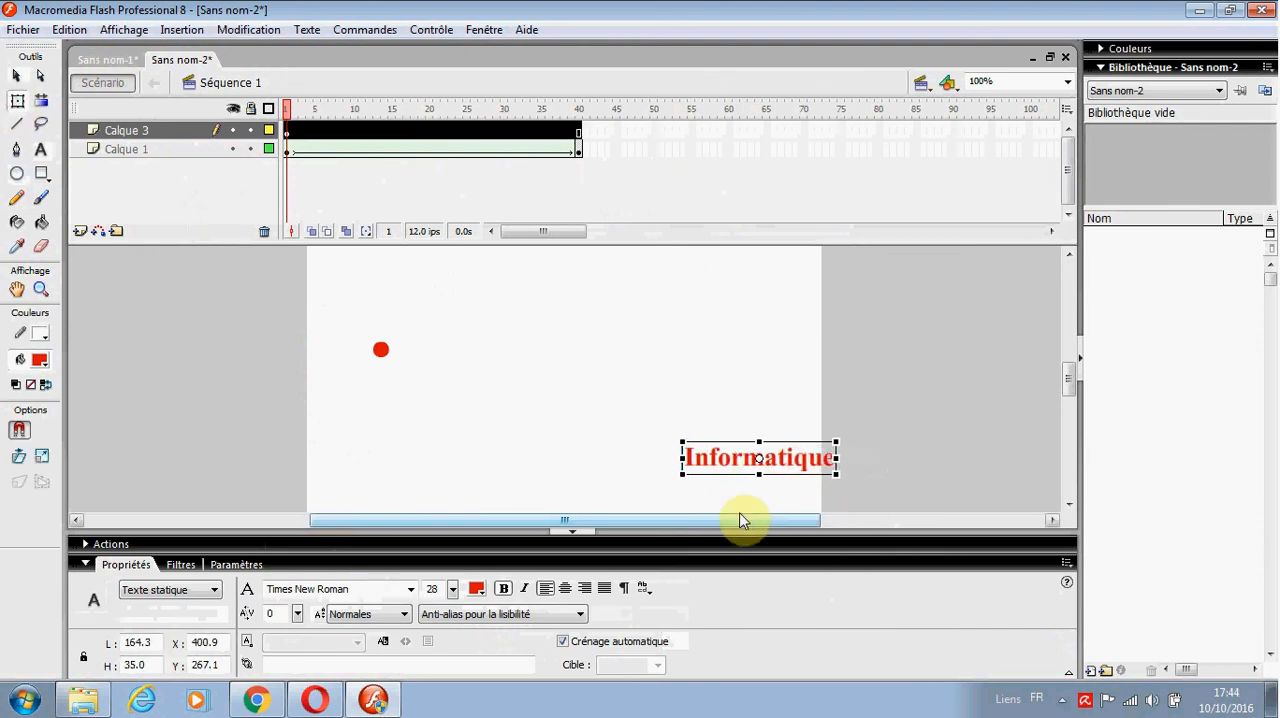
{"action": "key", "text": "Left"}
{"action": "key", "text": "Down"}
{"action": "key", "text": "Down"}
{"action": "key", "text": "Down"}
{"action": "key", "text": "Down"}
{"action": "key", "text": "Down"}
{"action": "key", "text": "Down"}
{"action": "key", "text": "Down"}
{"action": "key", "text": "Down"}
{"action": "key", "text": "Down"}
{"action": "key", "text": "Down"}
{"action": "key", "text": "Down"}
{"action": "key", "text": "Down"}
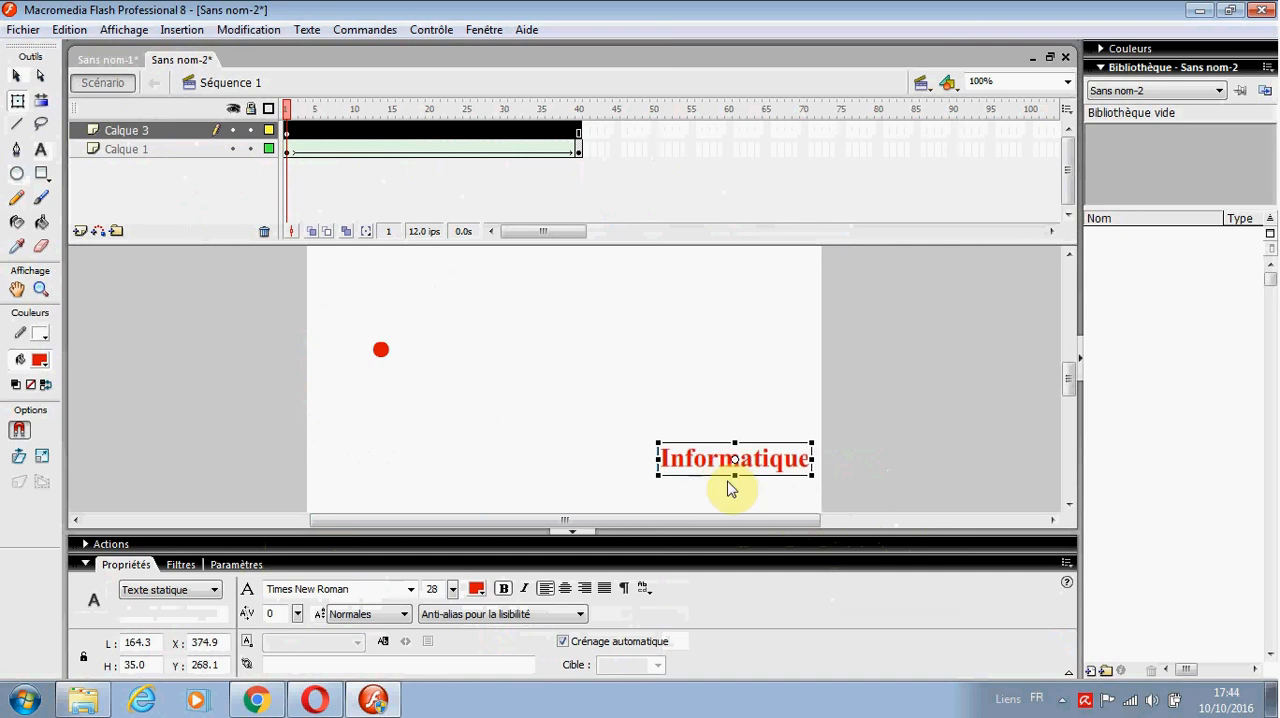
{"action": "key", "text": "Left"}
{"action": "key", "text": "Left"}
{"action": "key", "text": "Left"}
{"action": "key", "text": "Left"}
{"action": "key", "text": "Left"}
{"action": "key", "text": "Left"}
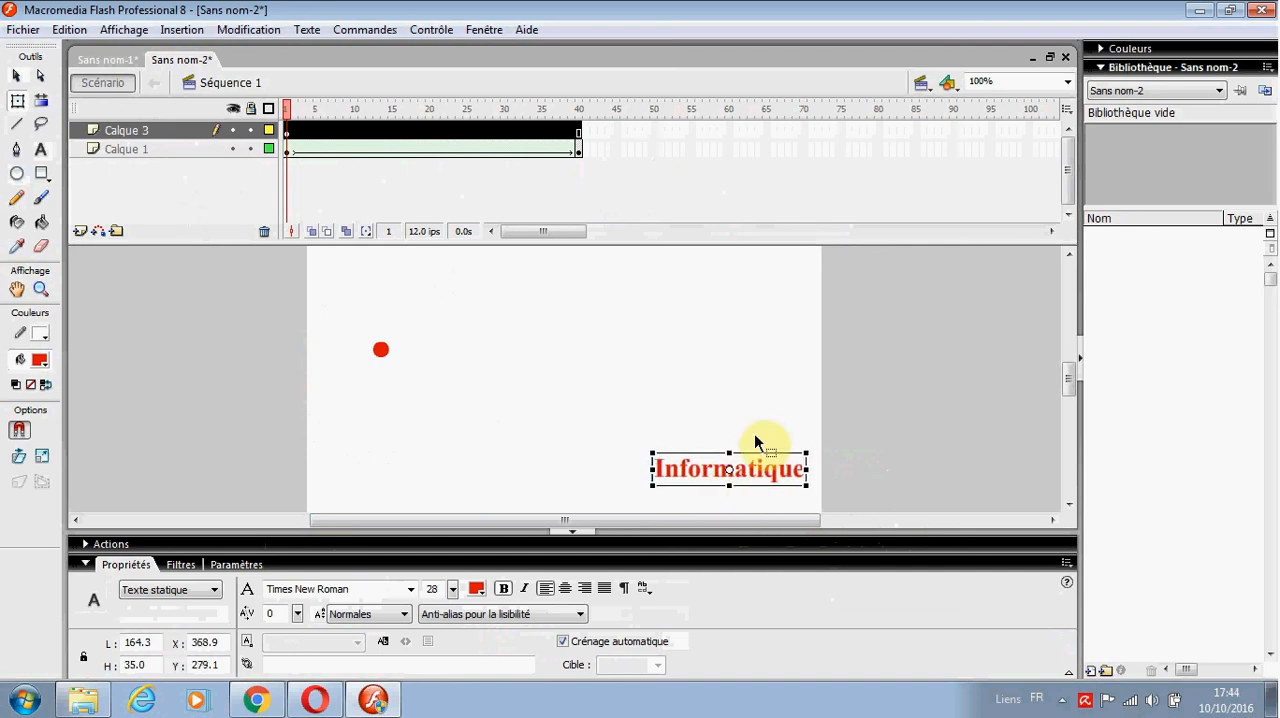
Step: Insert a blank keyframe at frame 40 of Calque 3
{"action": "left_click", "coordinate": [288, 137]}
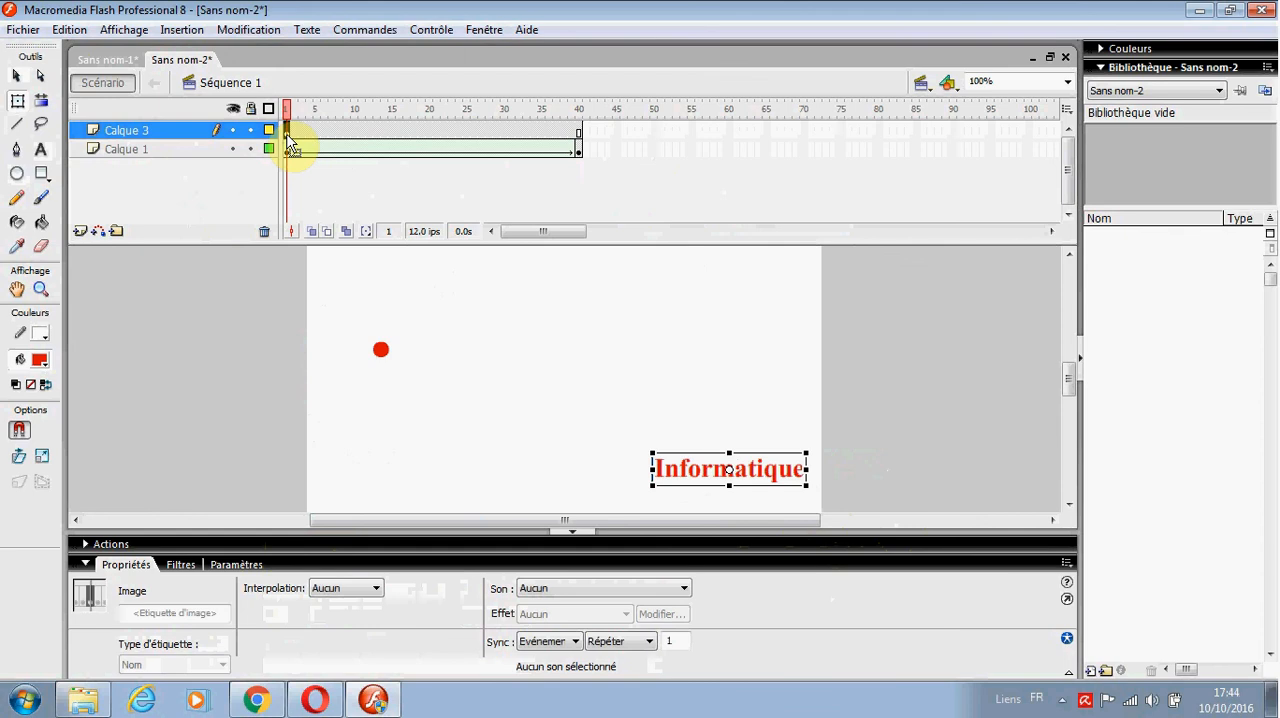
{"action": "left_click", "coordinate": [579, 134]}
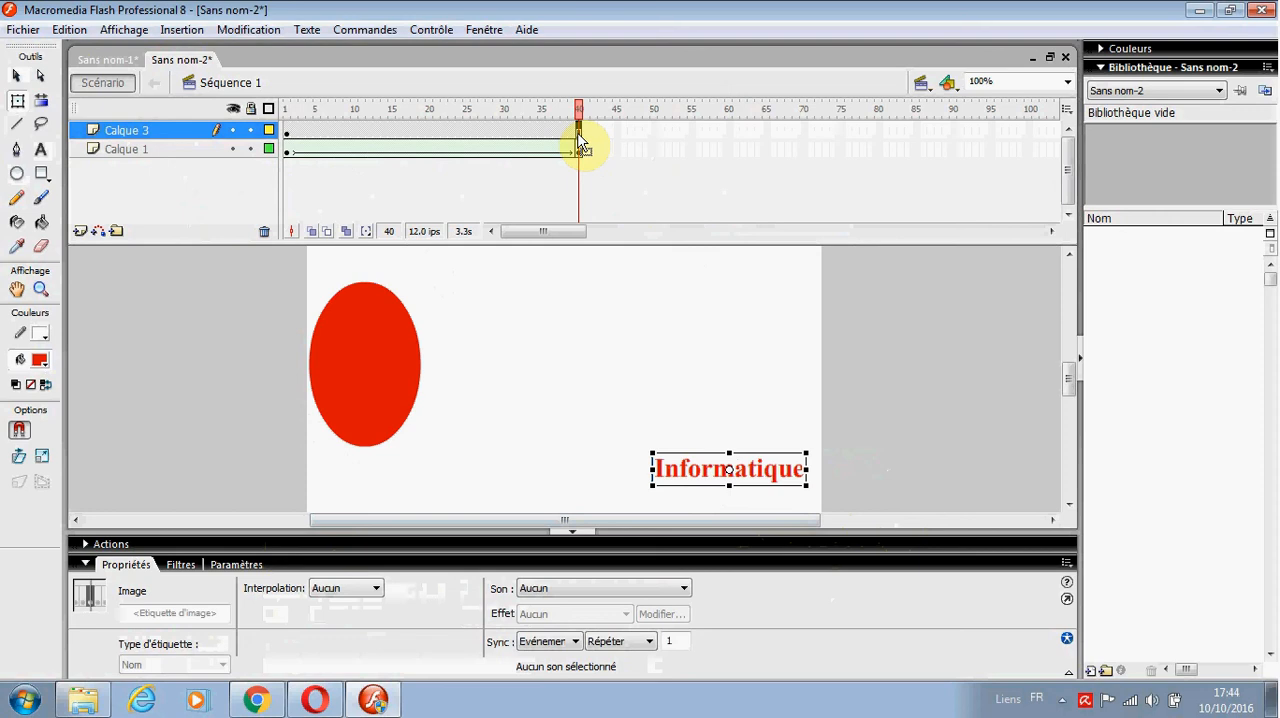
{"action": "right_click", "coordinate": [580, 141]}
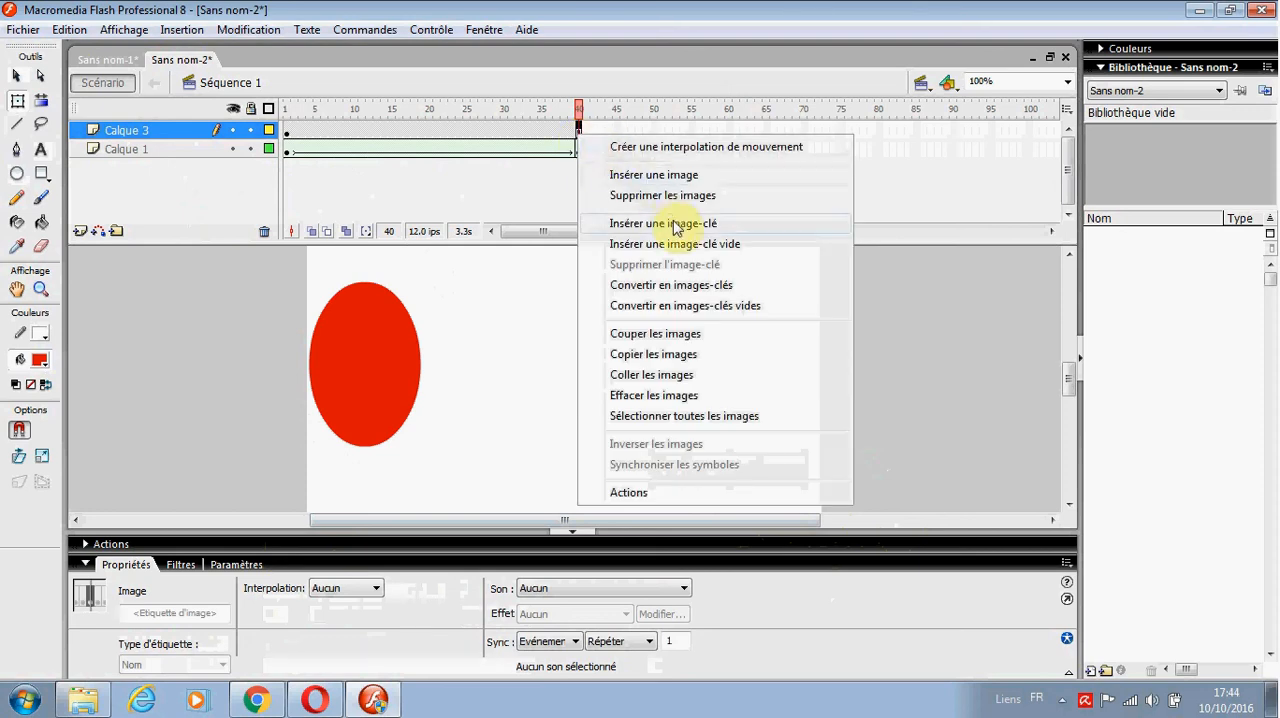
{"action": "left_click", "coordinate": [657, 245]}
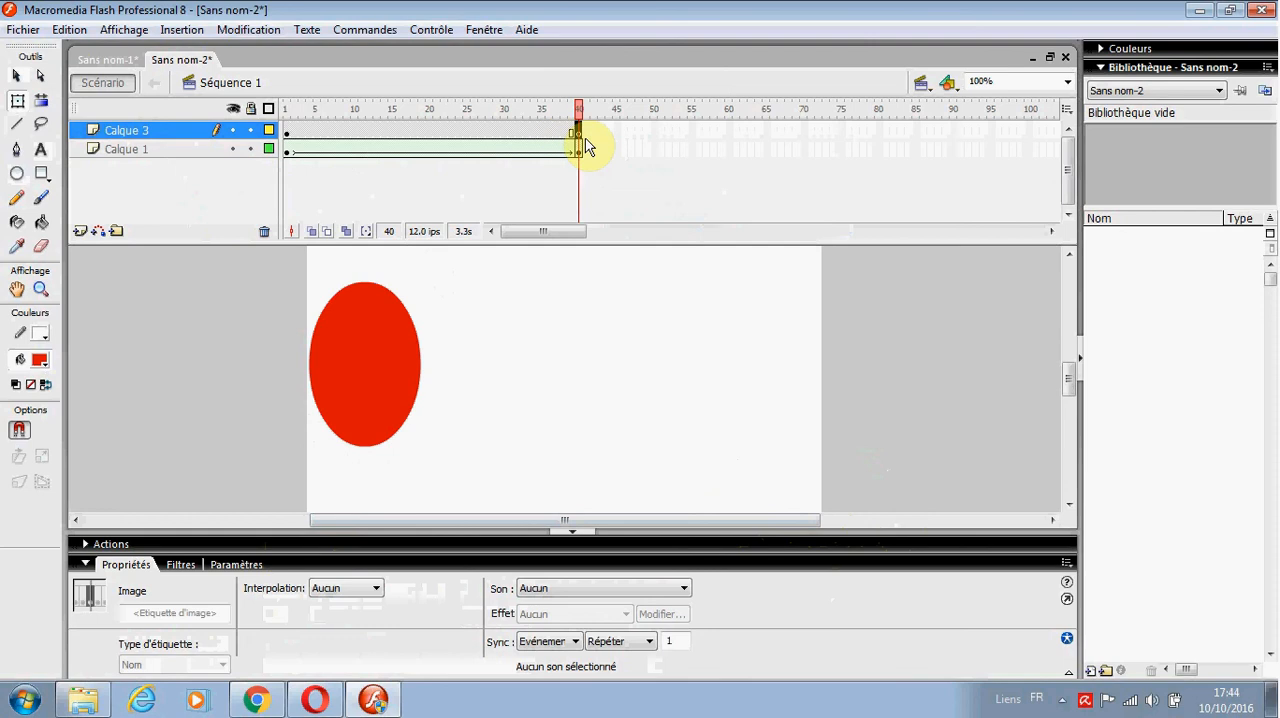
Step: Add the static text "Algorithmique" on frame 40 of Calque 3, in the stage's upper-right area at about X 329, Y 82
{"action": "left_click", "coordinate": [40, 149]}
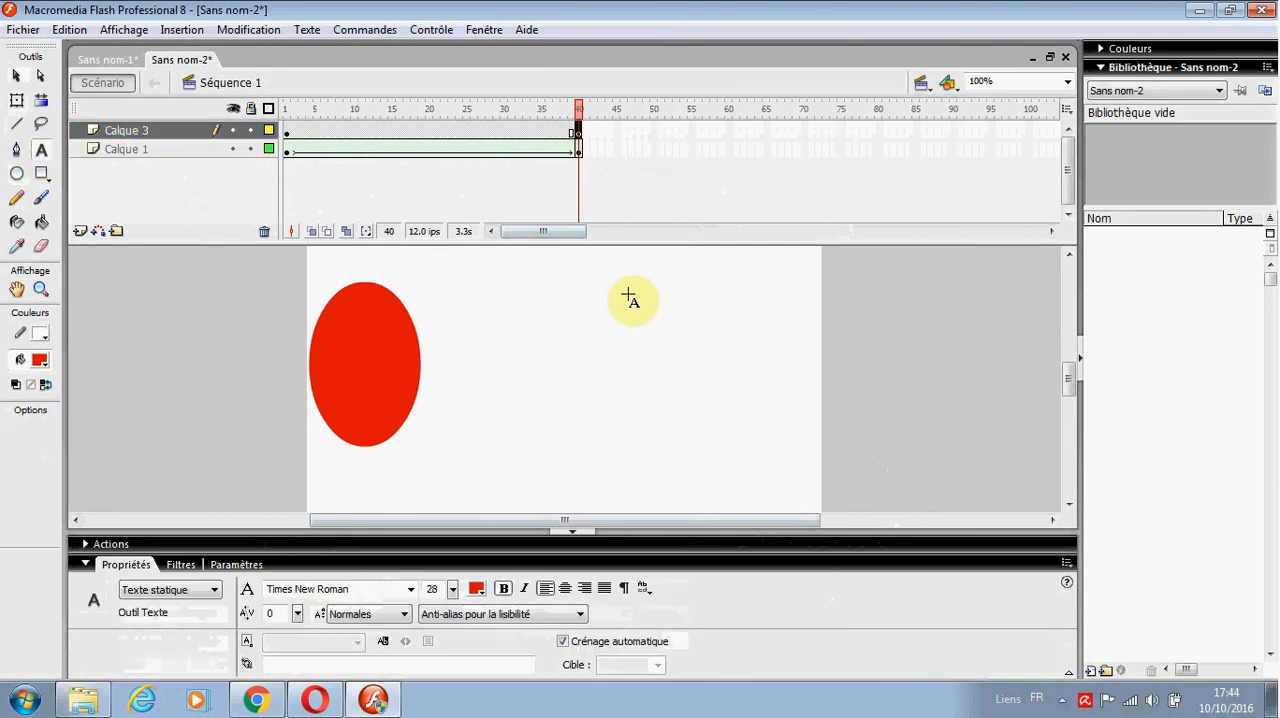
{"action": "left_click", "coordinate": [618, 280]}
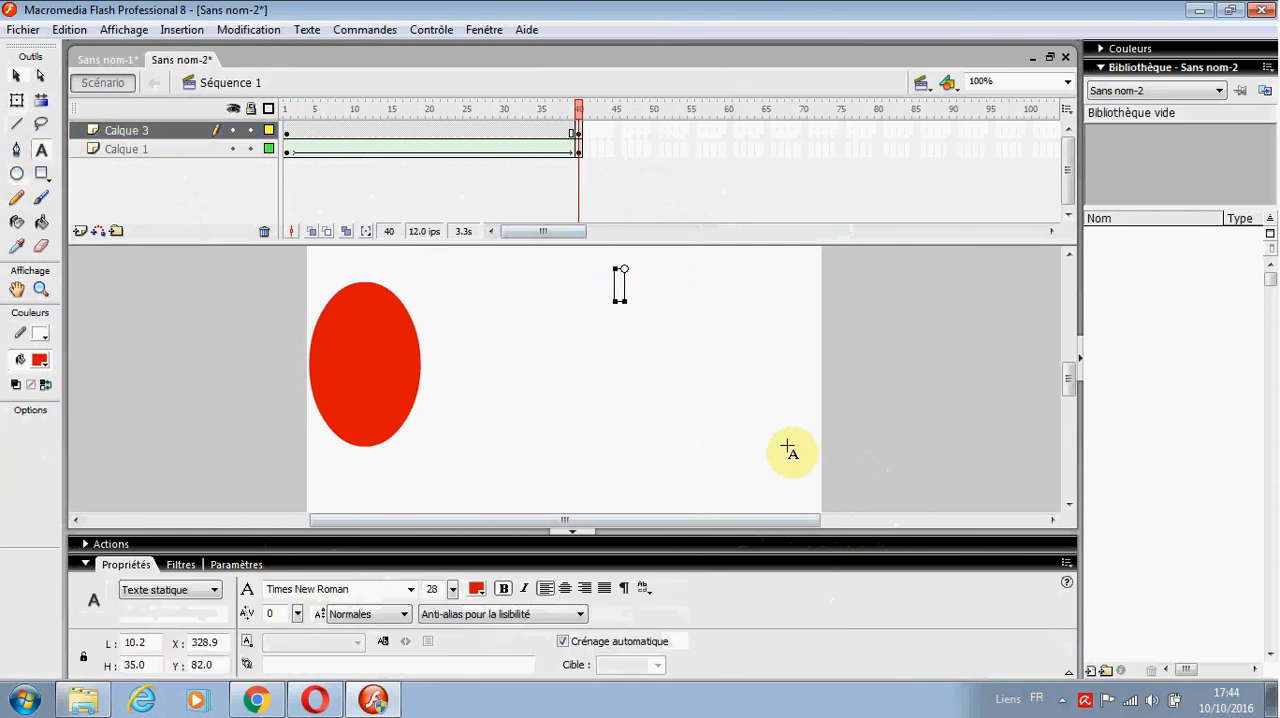
{"action": "type", "text": "Algorithm"}
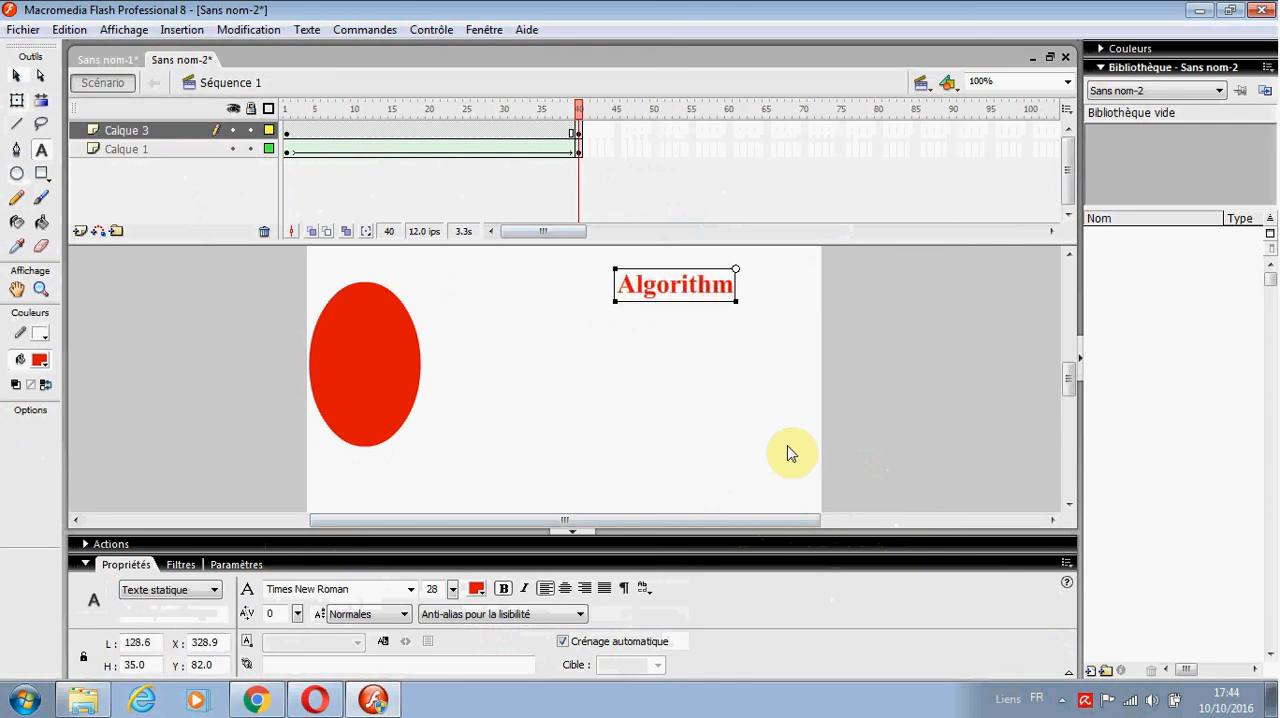
{"action": "type", "text": "ique"}
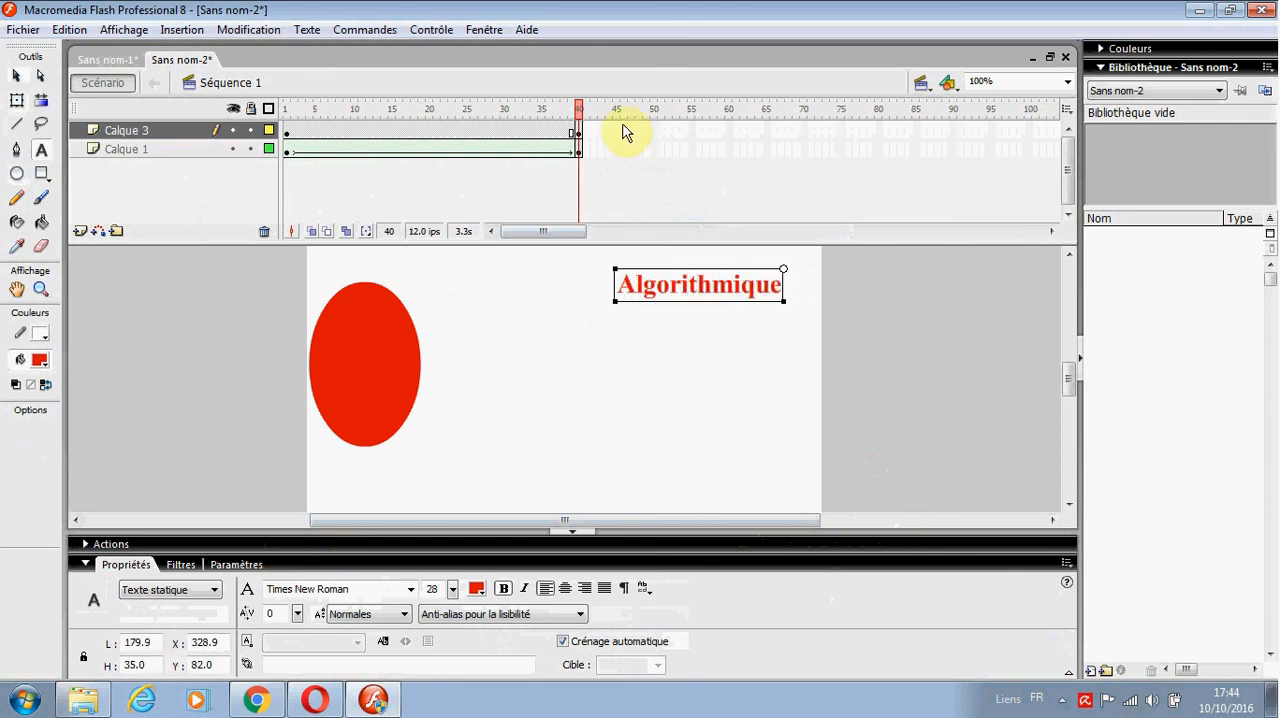
Step: Break apart the "Informatique" text on frame 1 of Calque 3 twice, first into letters and then into shapes
{"action": "left_click", "coordinate": [286, 134]}
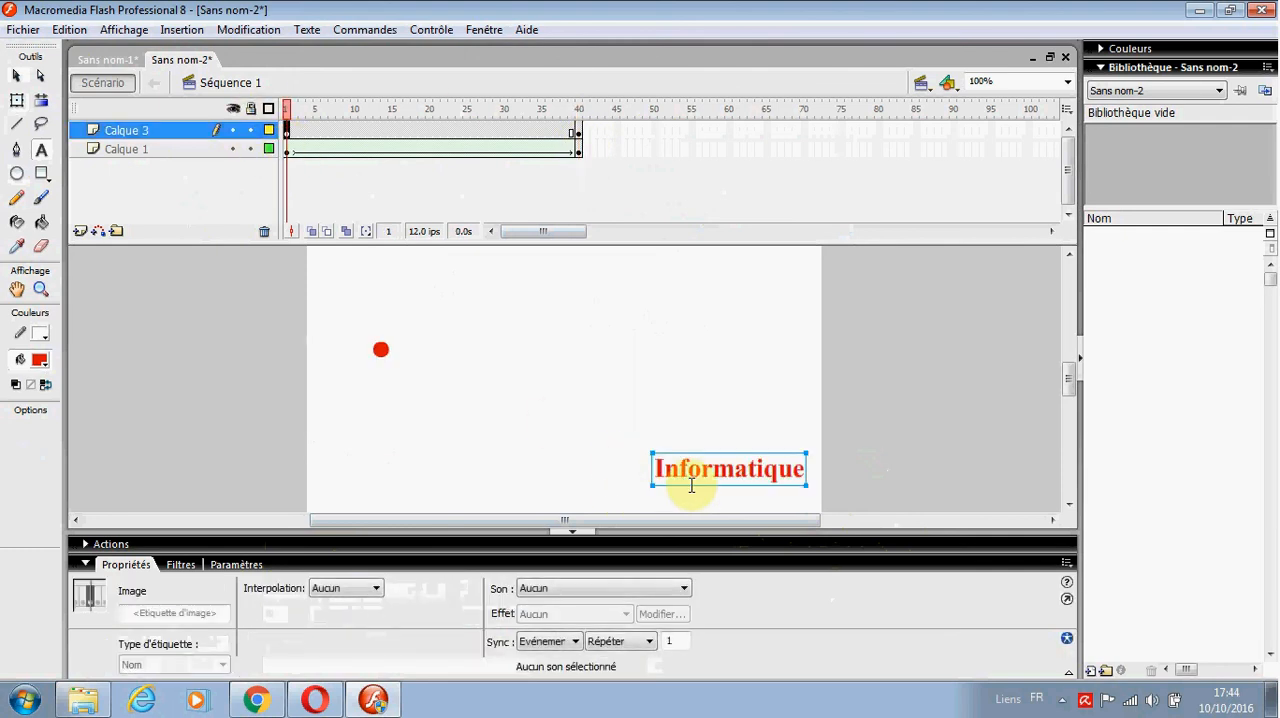
{"action": "left_click", "coordinate": [579, 134]}
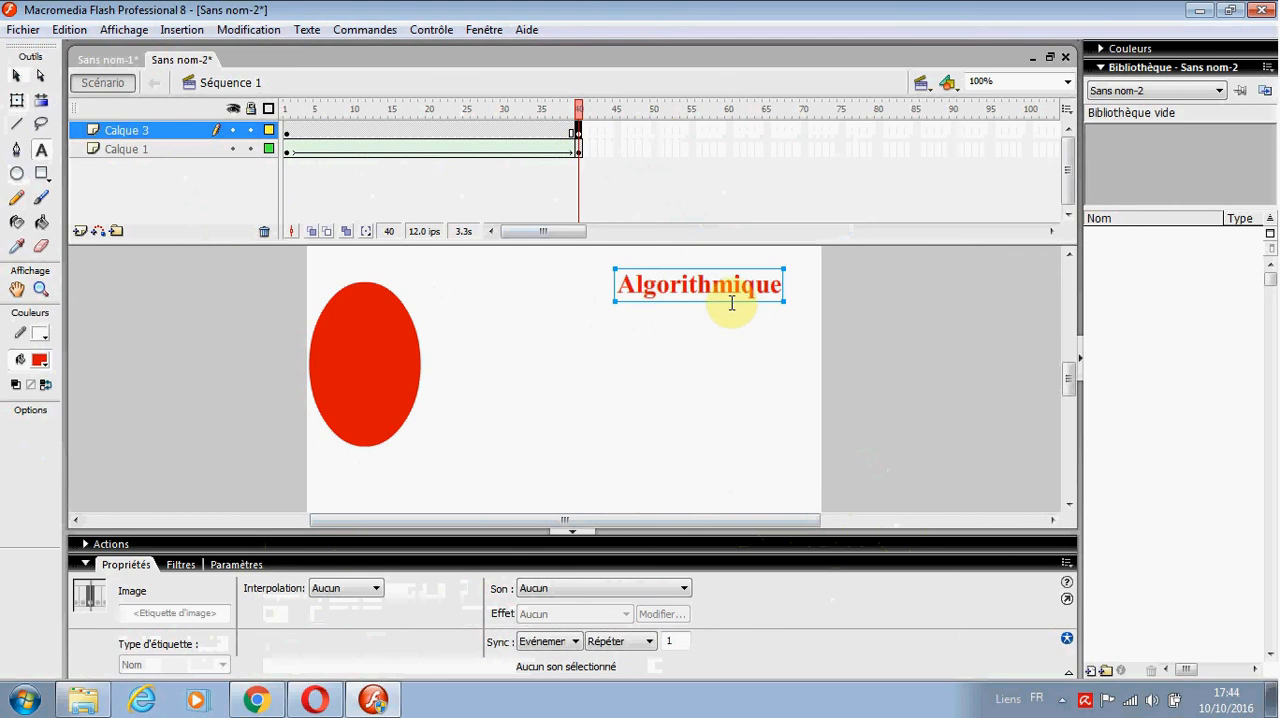
{"action": "left_click", "coordinate": [286, 134]}
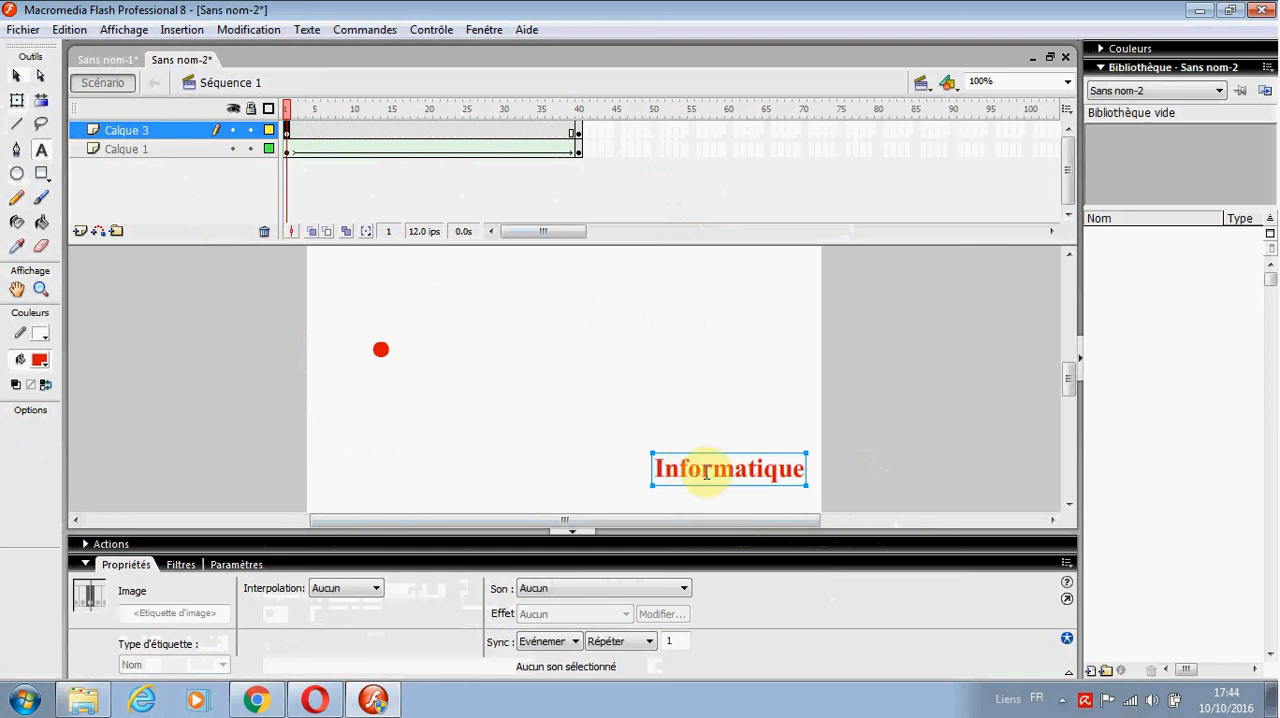
{"action": "left_click", "coordinate": [680, 466]}
{"action": "right_click", "coordinate": [680, 466]}
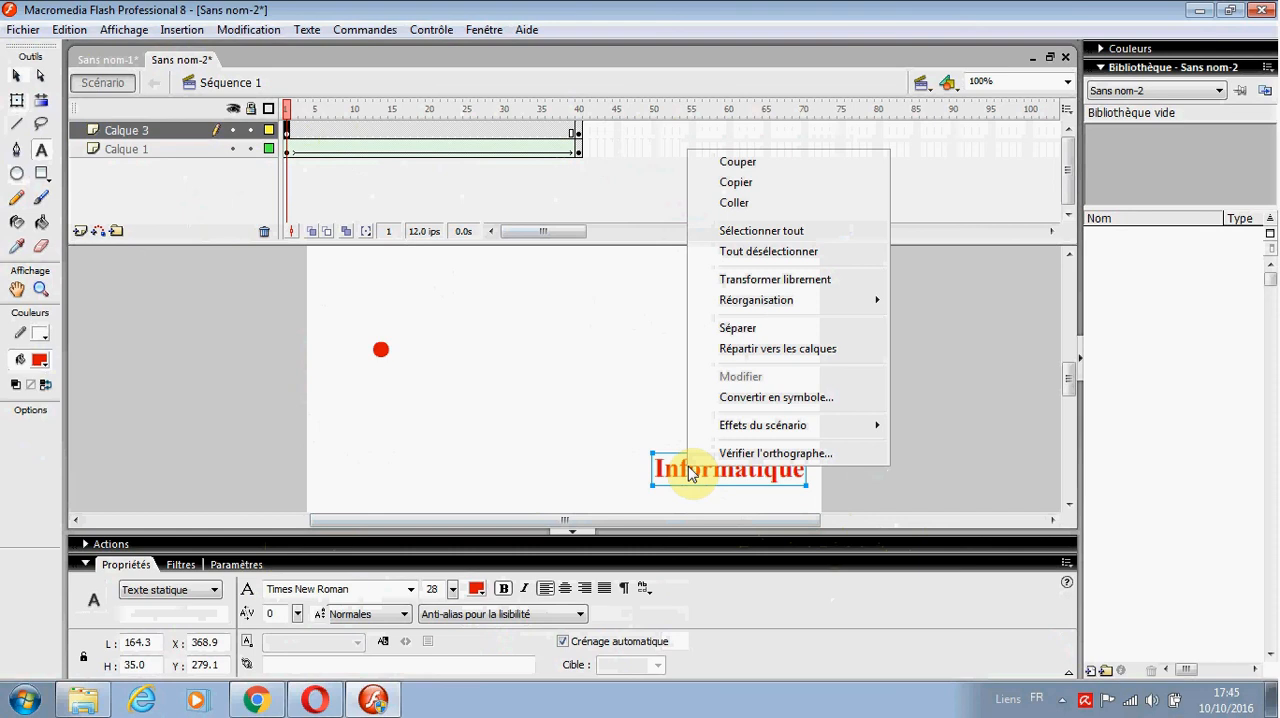
{"action": "left_click", "coordinate": [735, 329]}
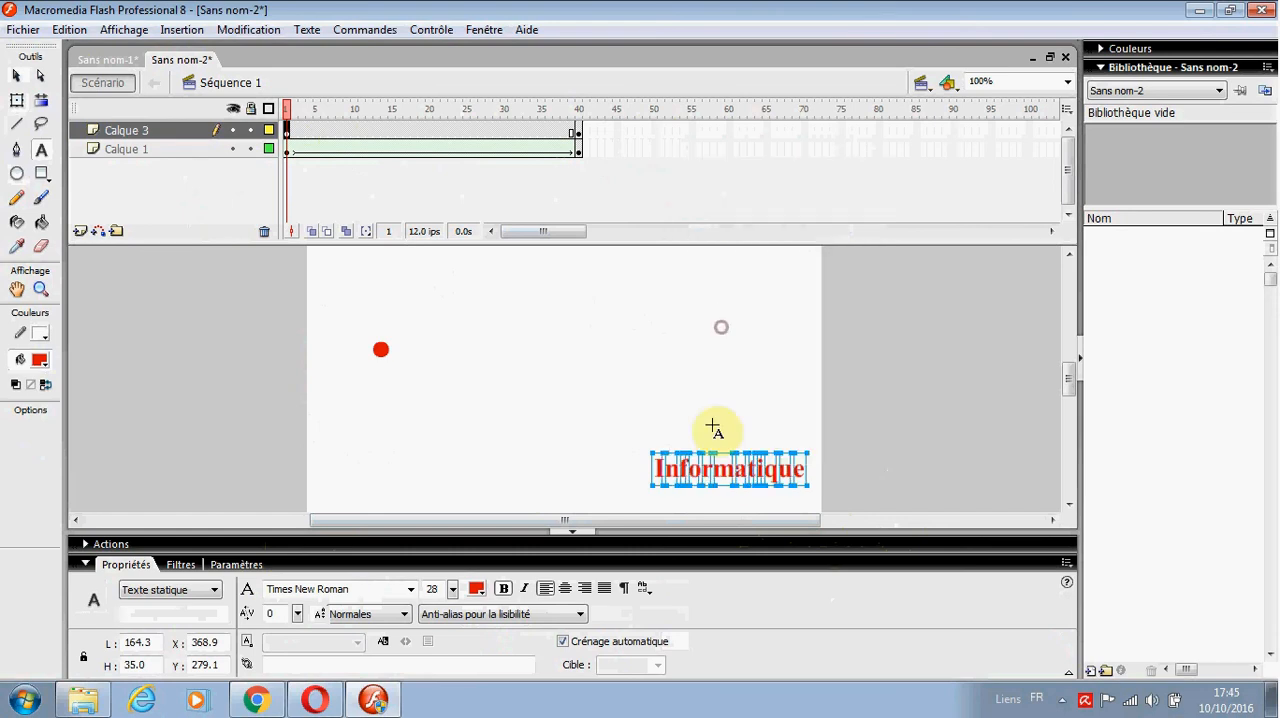
{"action": "right_click", "coordinate": [716, 460]}
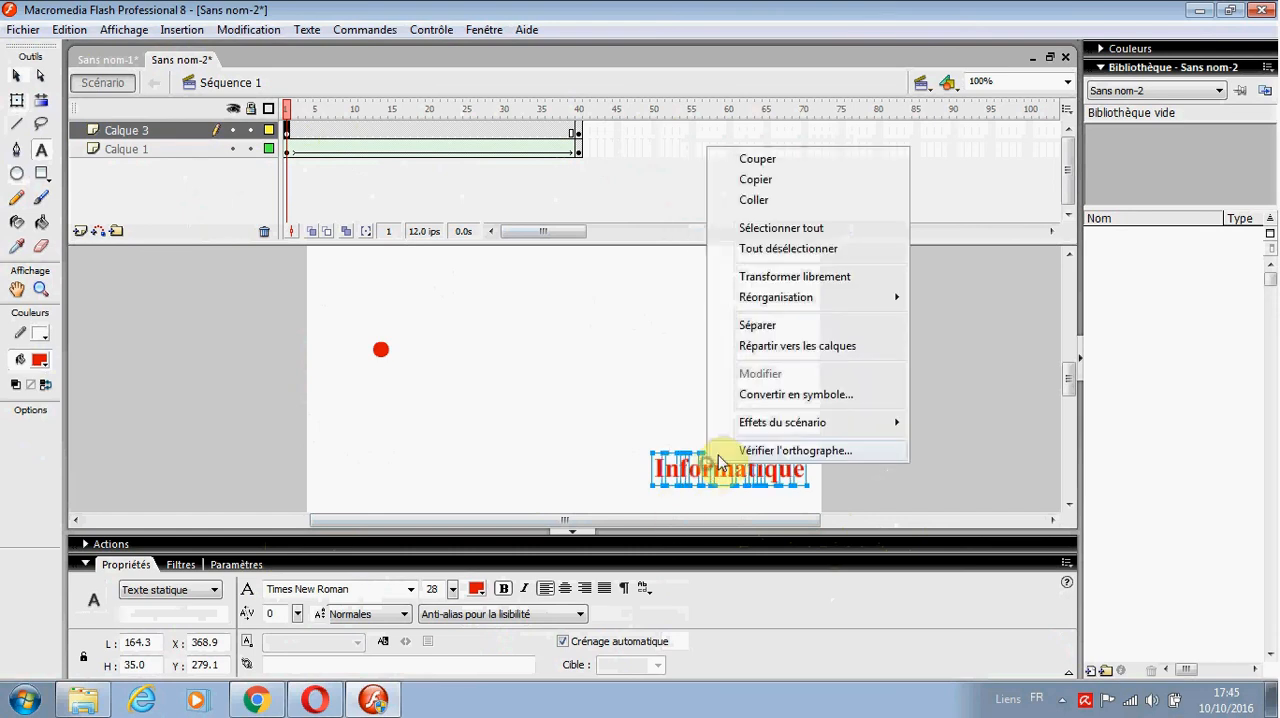
{"action": "left_click", "coordinate": [757, 325]}
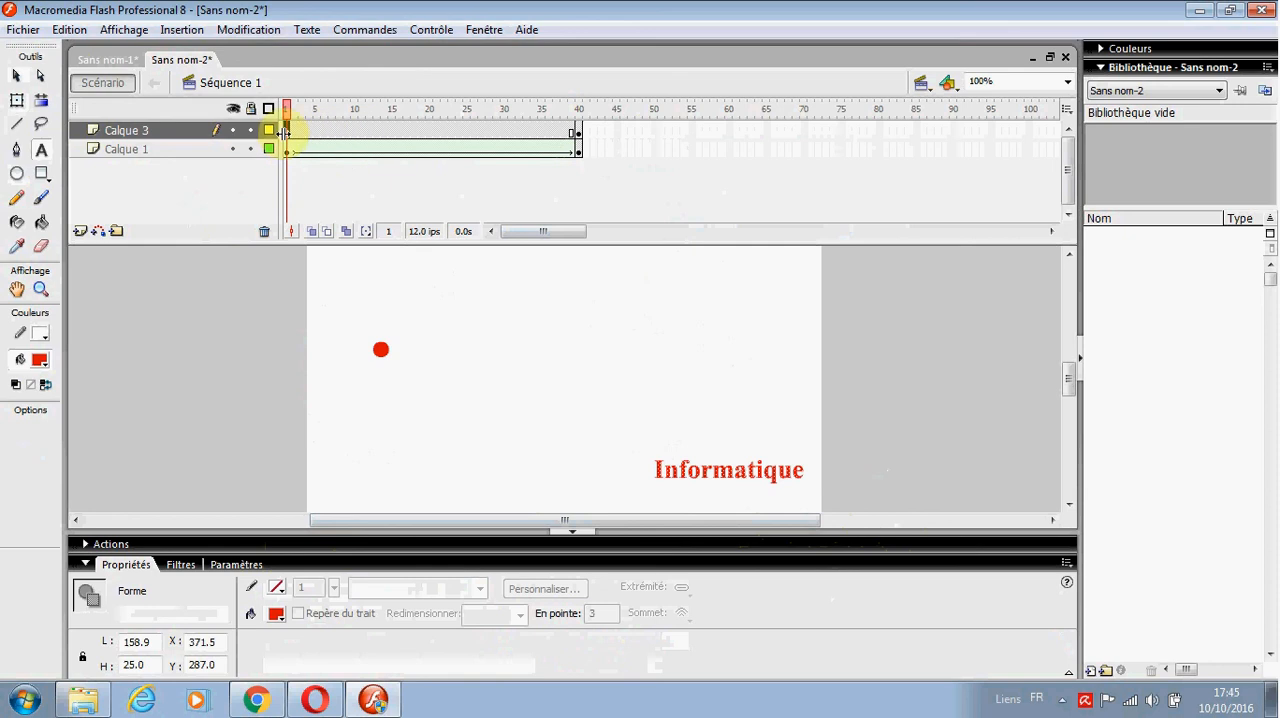
Step: Break apart the "Algorithmique" text on frame 40 of Calque 3 twice, turning it into shapes
{"action": "left_click", "coordinate": [579, 131]}
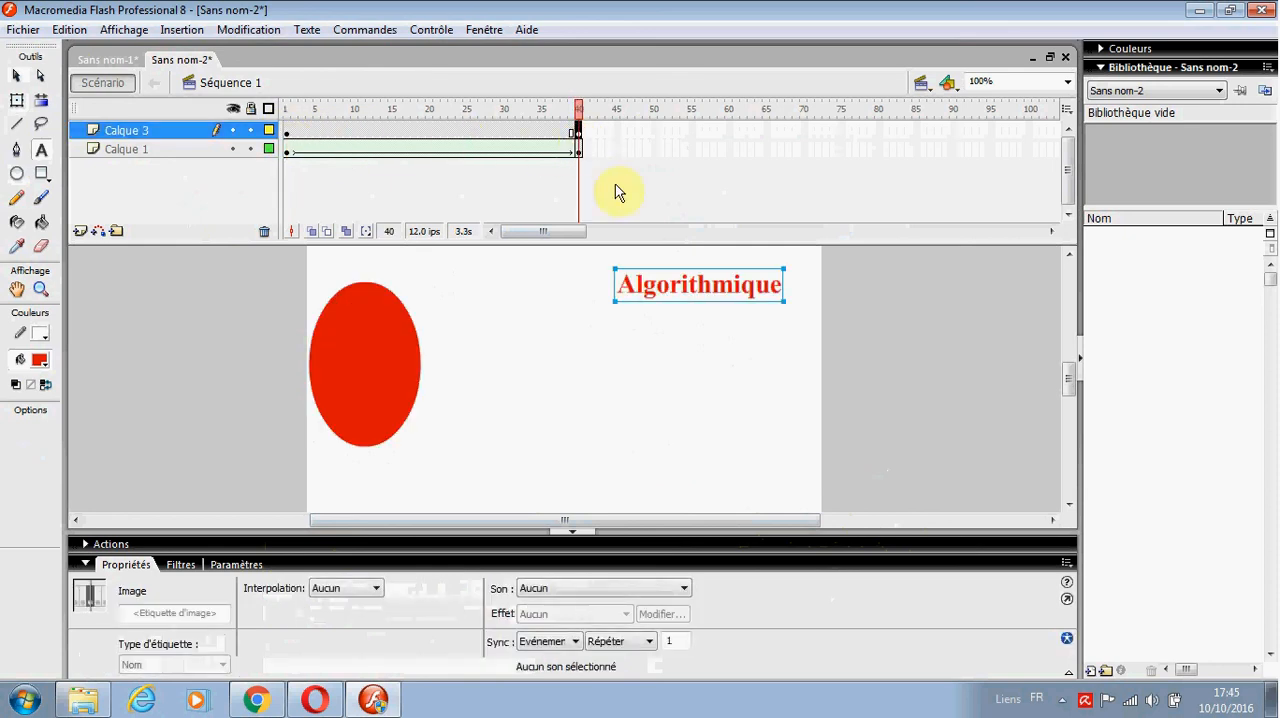
{"action": "right_click", "coordinate": [657, 280]}
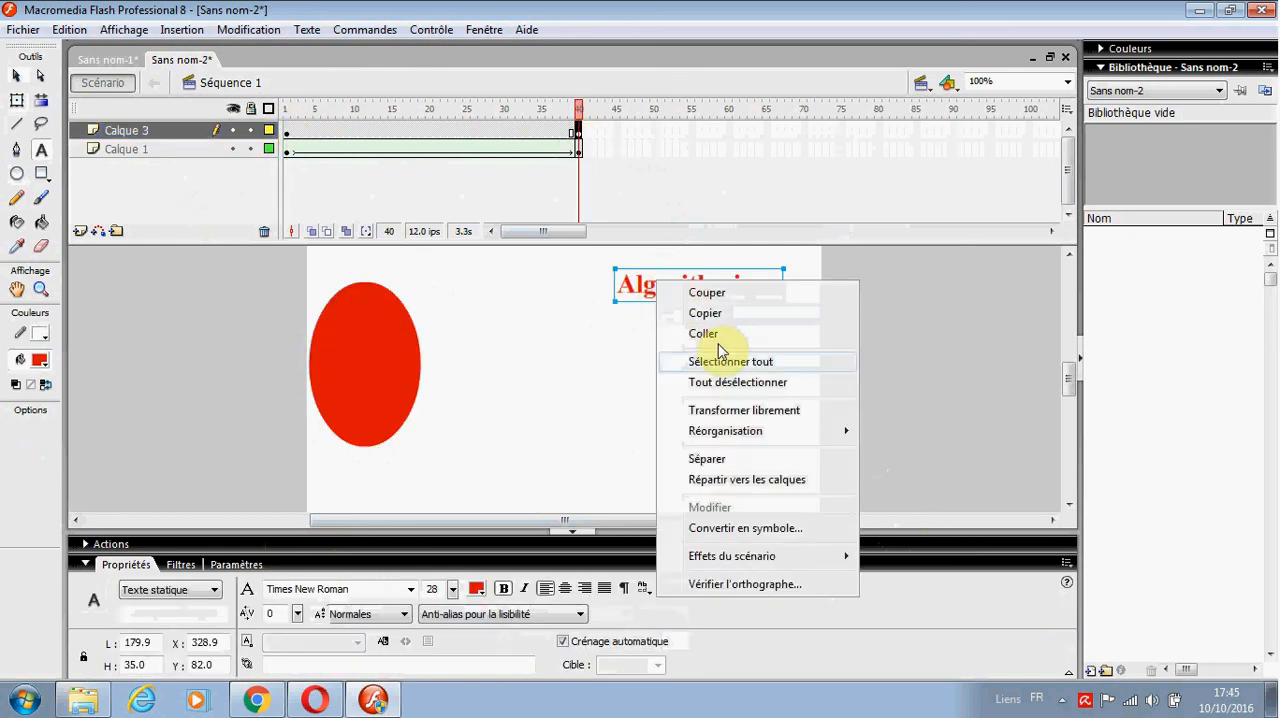
{"action": "left_click", "coordinate": [708, 455]}
{"action": "right_click", "coordinate": [665, 283]}
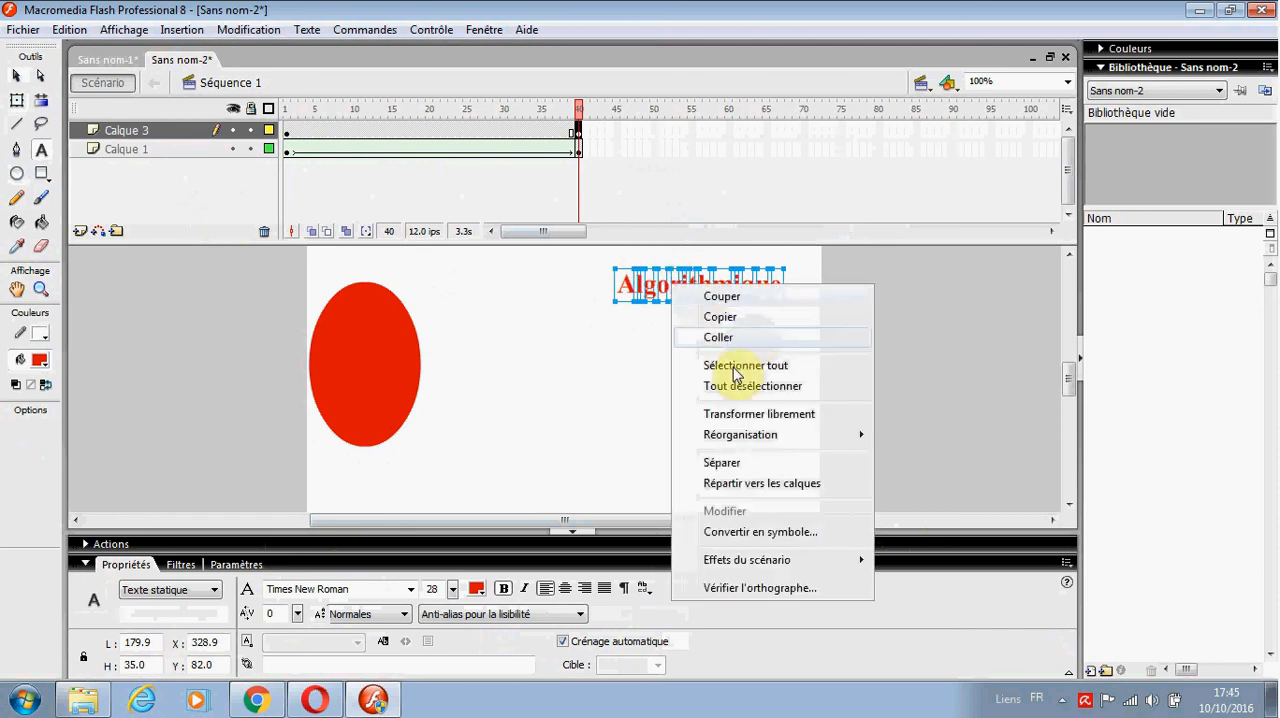
{"action": "left_click", "coordinate": [722, 462]}
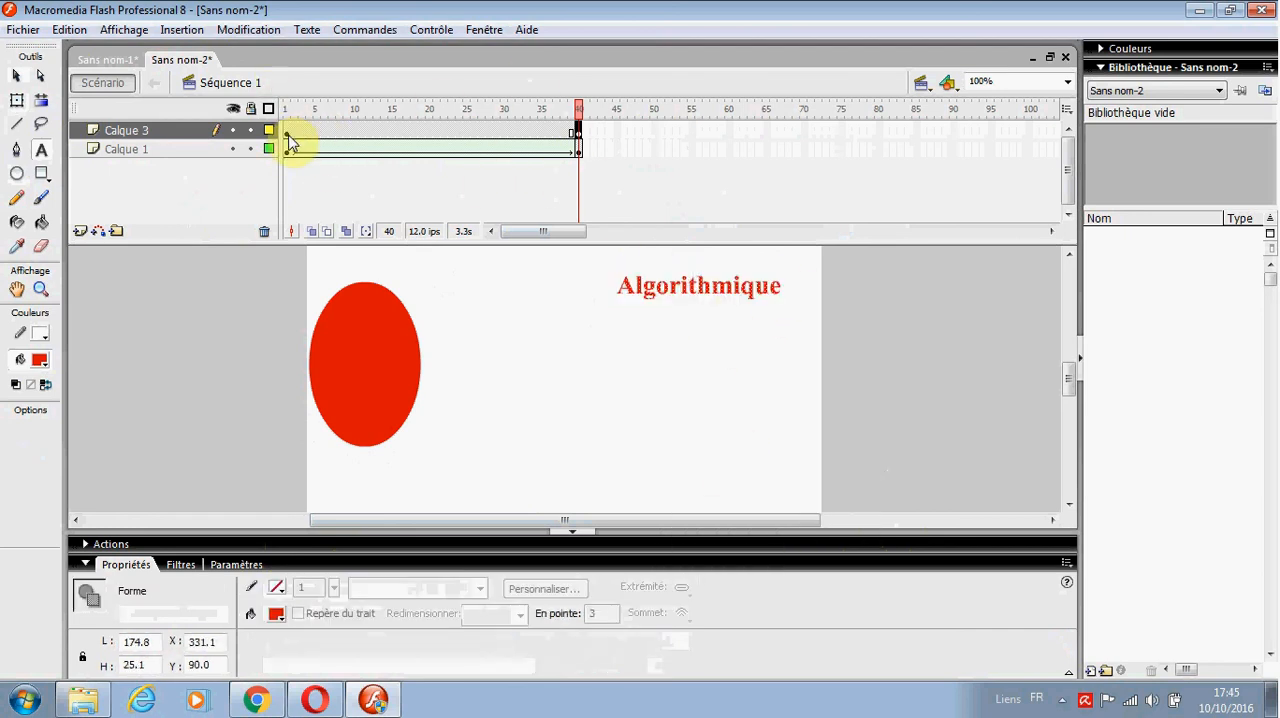
Step: Apply a shape tween (Forme) to Calque 3 from frame 1 and play the animation through to frame 40
{"action": "left_click", "coordinate": [286, 131]}
{"action": "left_click", "coordinate": [345, 588]}
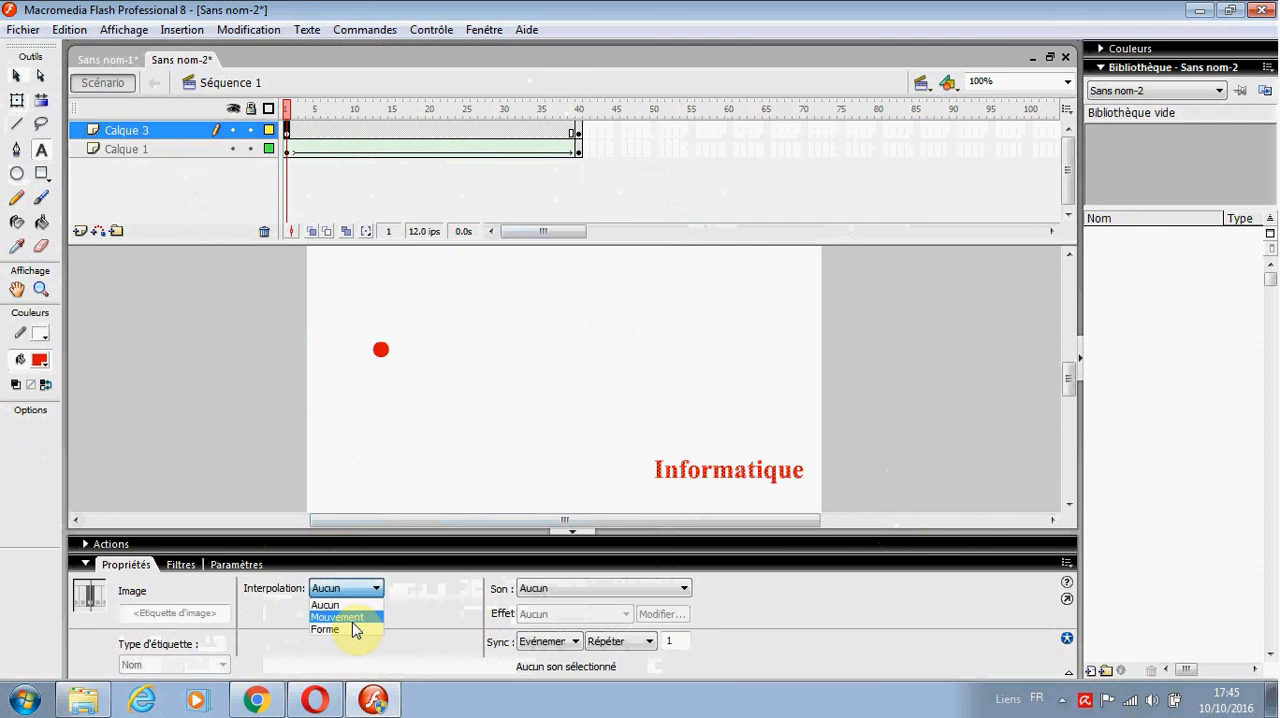
{"action": "left_click", "coordinate": [352, 630]}
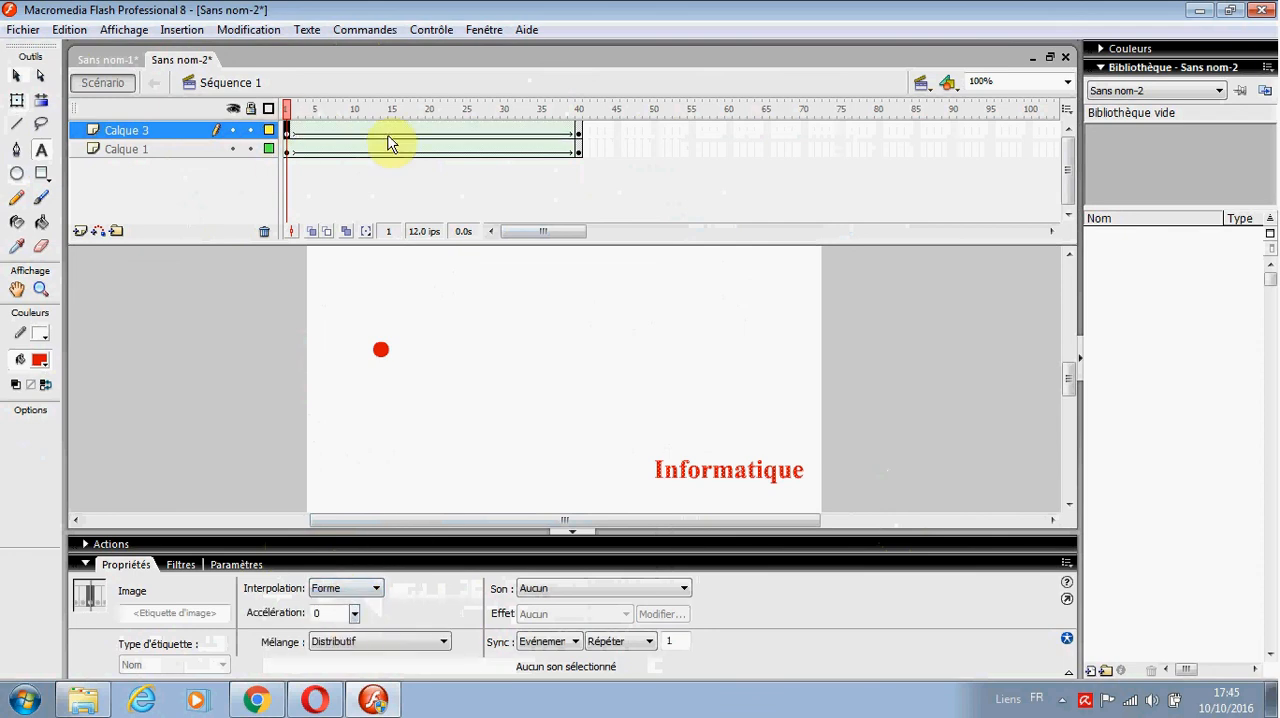
{"action": "key", "text": "Return"}
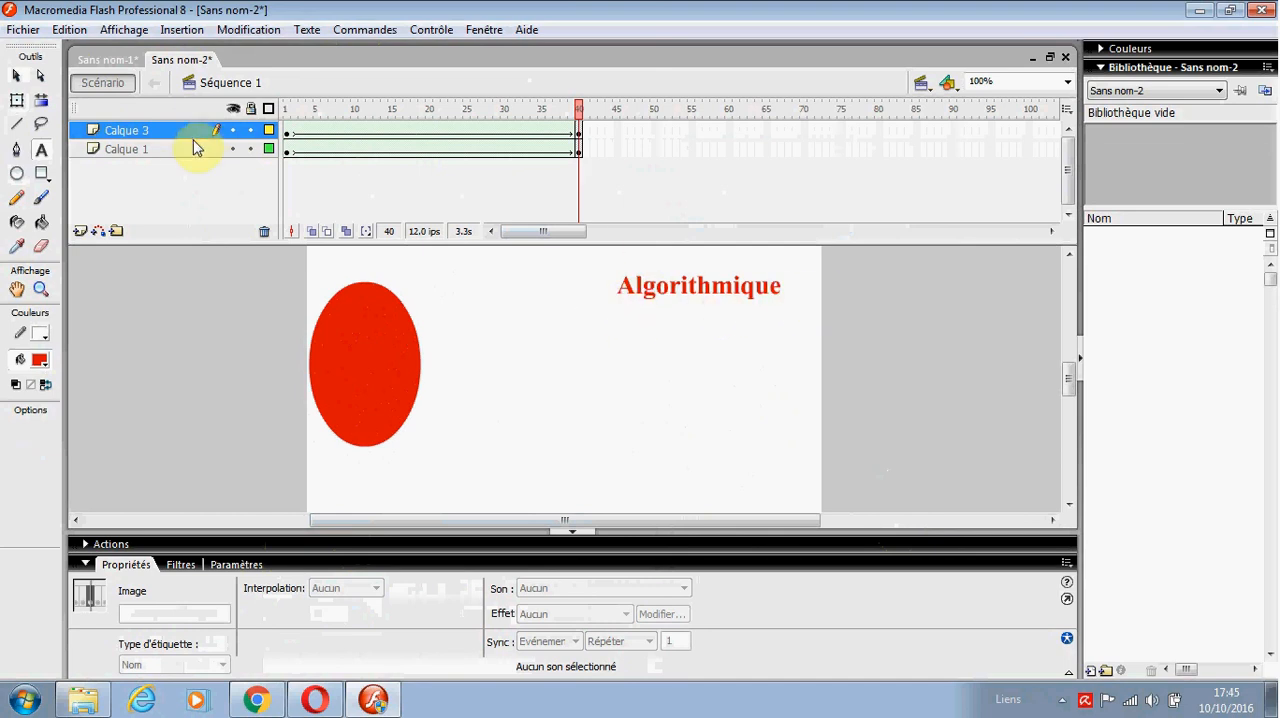
{"action": "left_click", "coordinate": [1062, 698]}
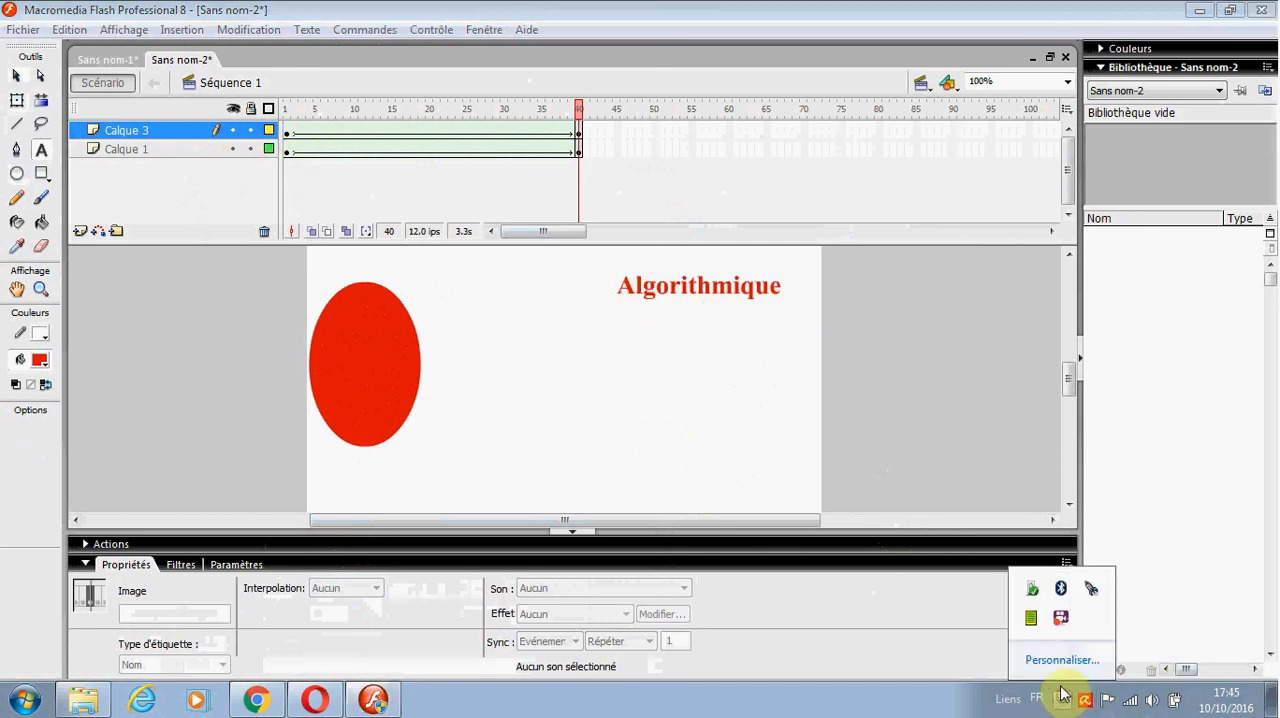
{"action": "right_click", "coordinate": [1061, 622]}
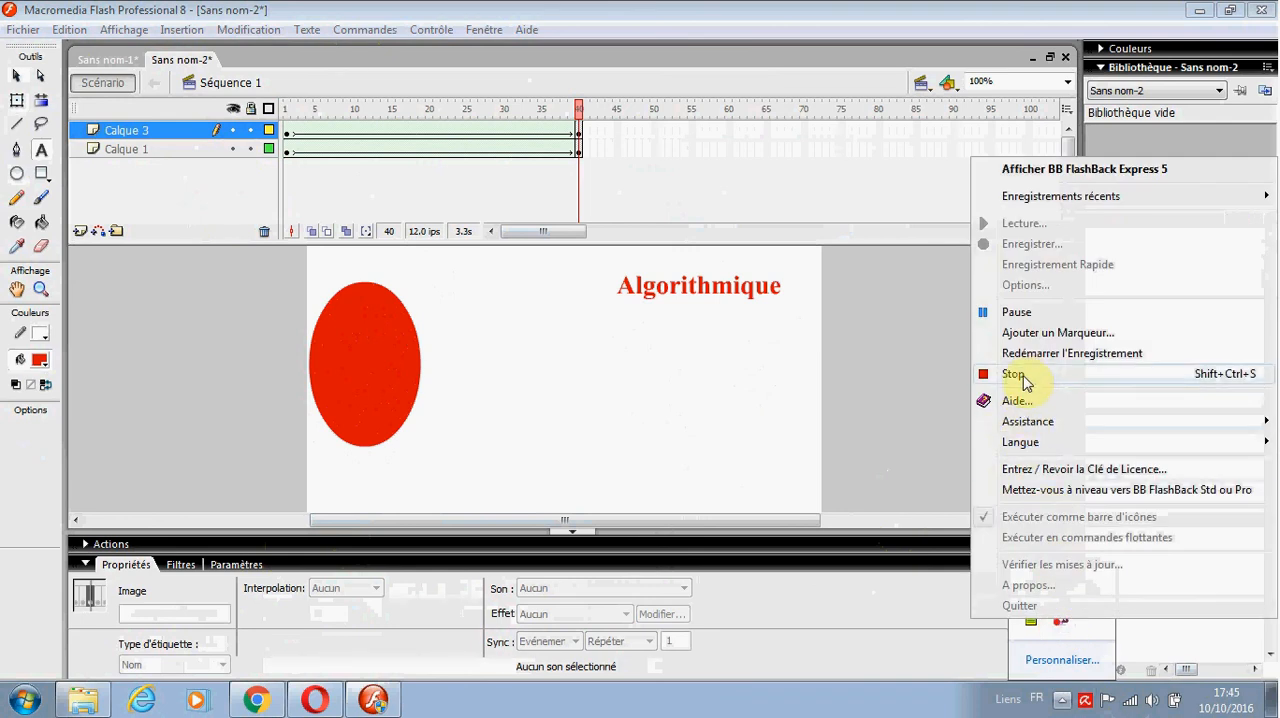